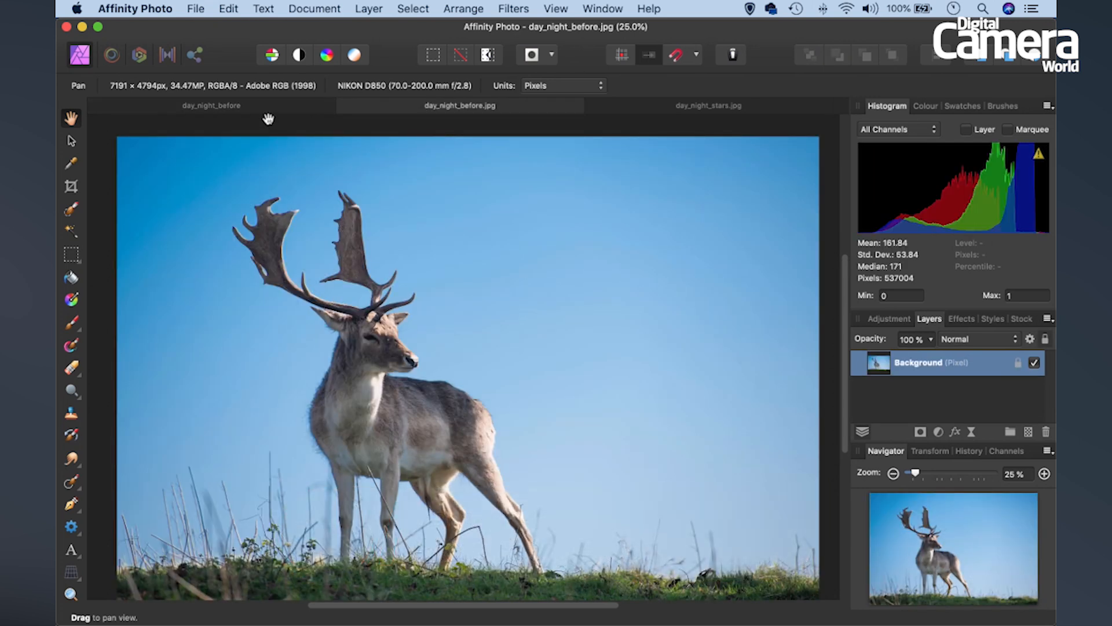
# Step: Review the finished day_night_before composite and the day_night_stars.jpg source image
pyautogui.click(219, 109)
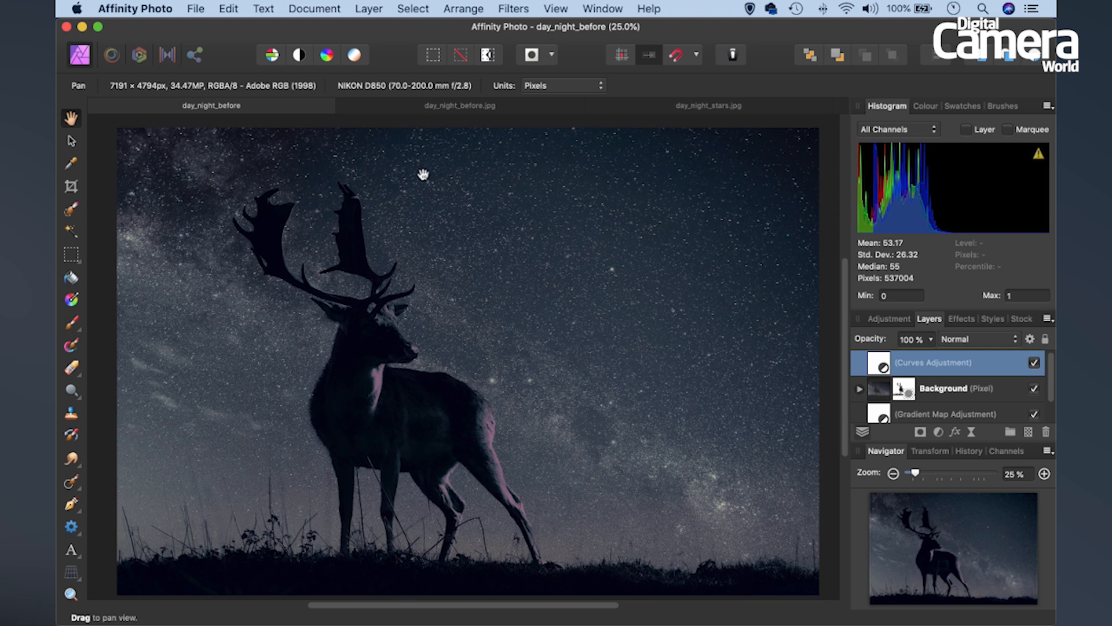
pyautogui.click(676, 106)
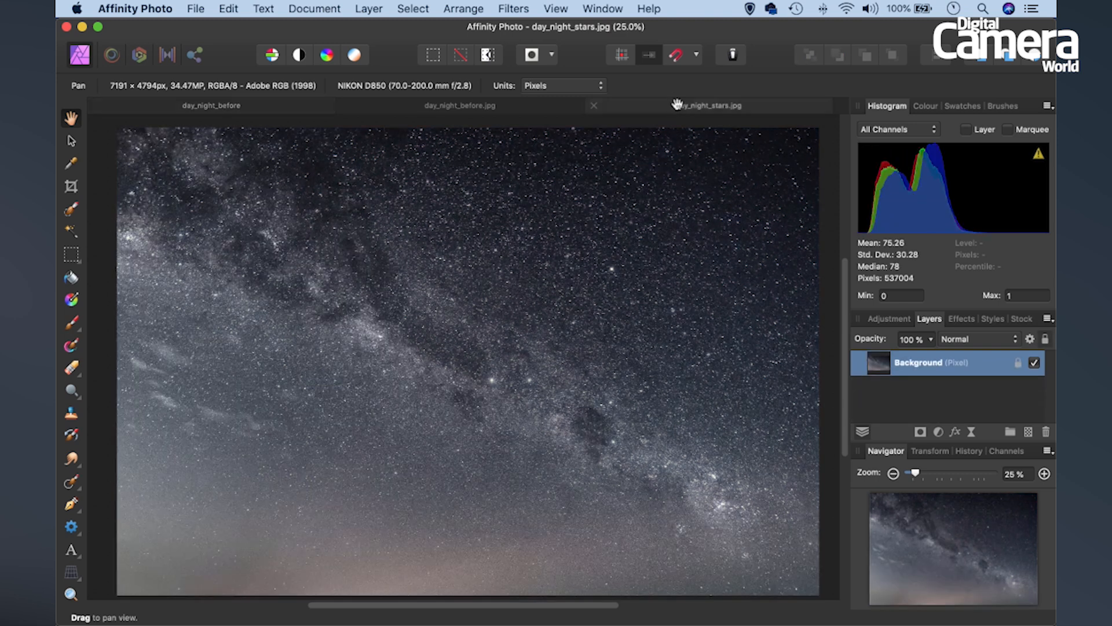
pyautogui.click(197, 107)
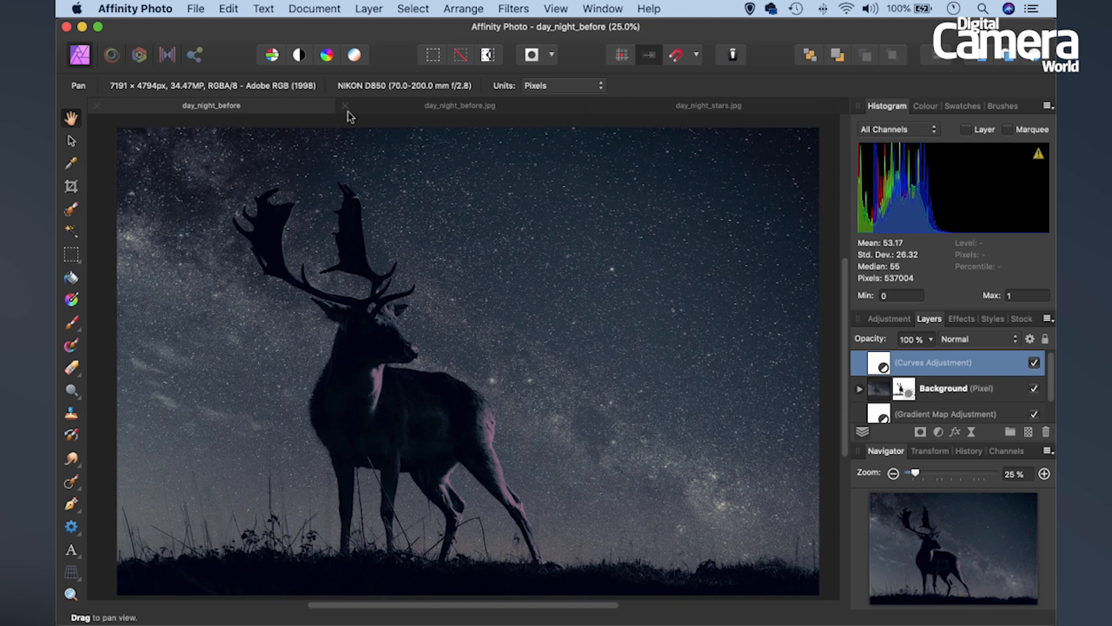
# Step: Add a Gradient Map adjustment to the daytime deer photo in day_night_before.jpg and move its dialog up over the sky
pyautogui.click(436, 108)
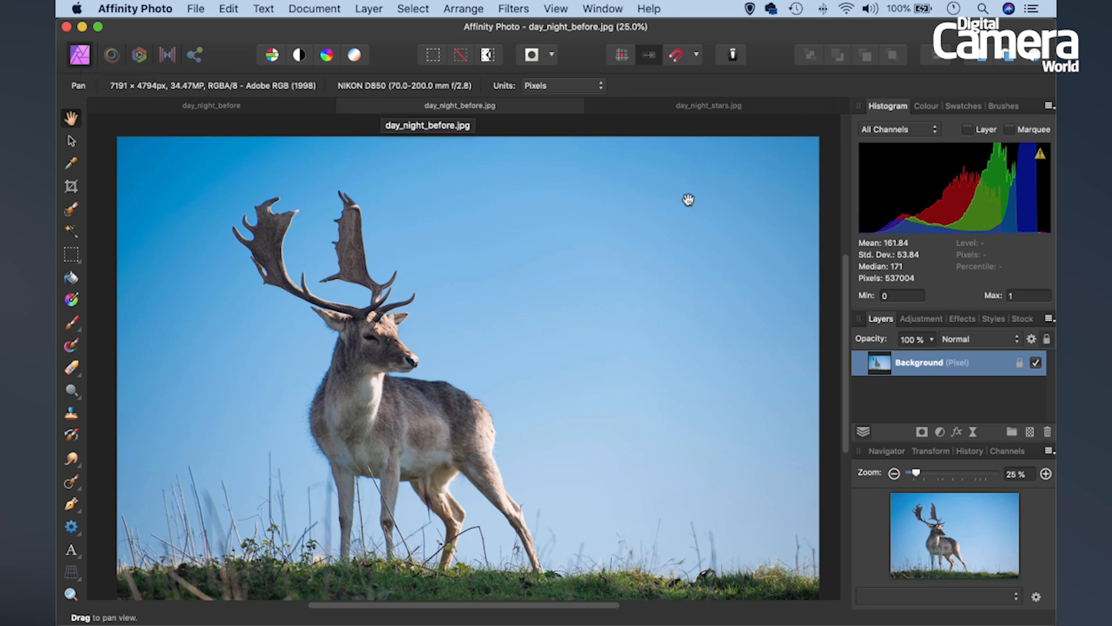
pyautogui.click(939, 434)
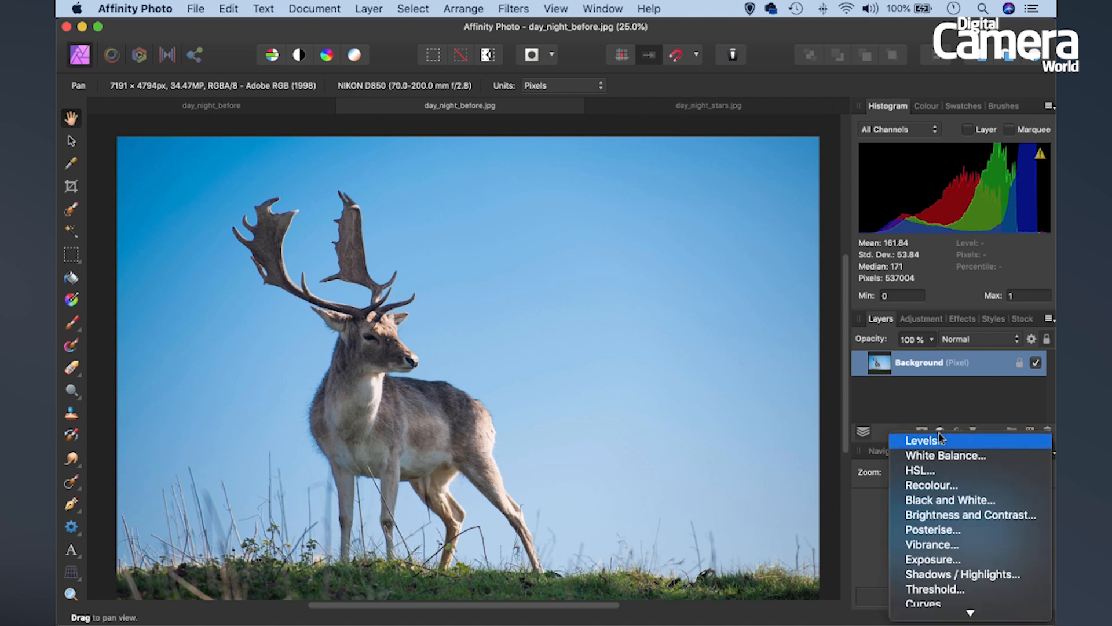
pyautogui.moveTo(966, 613)
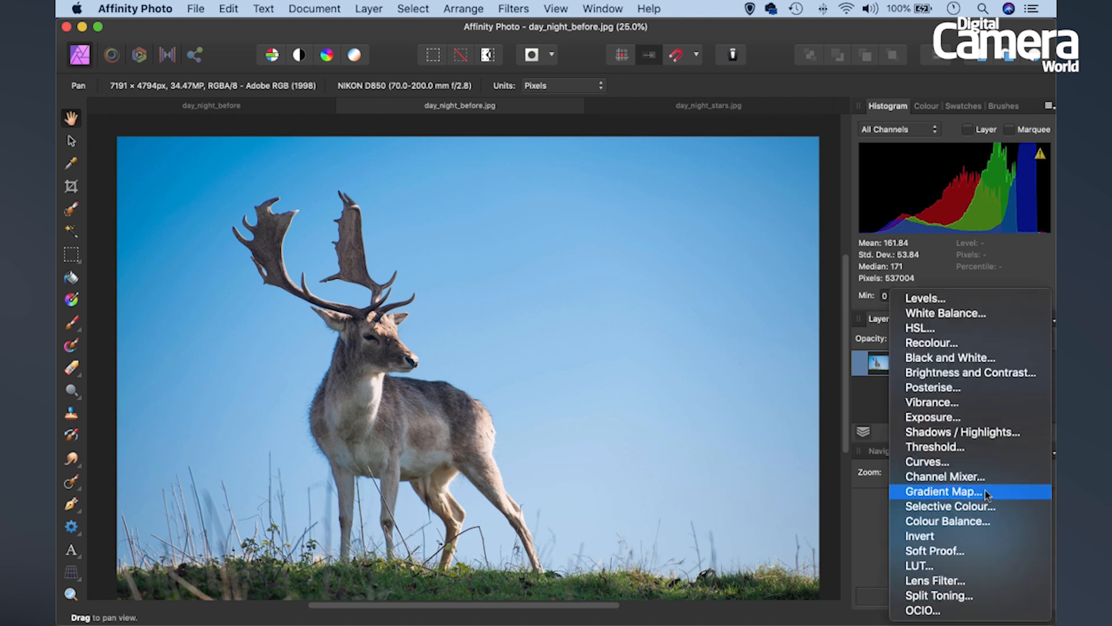
pyautogui.click(1006, 493)
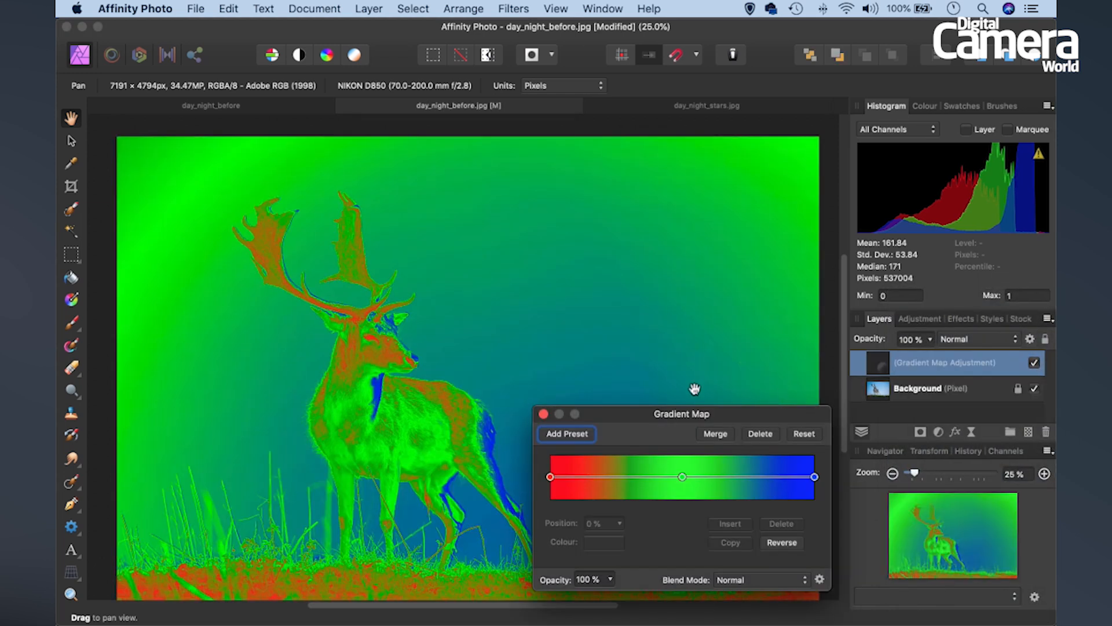
pyautogui.moveTo(720, 412); pyautogui.dragTo(695, 163)
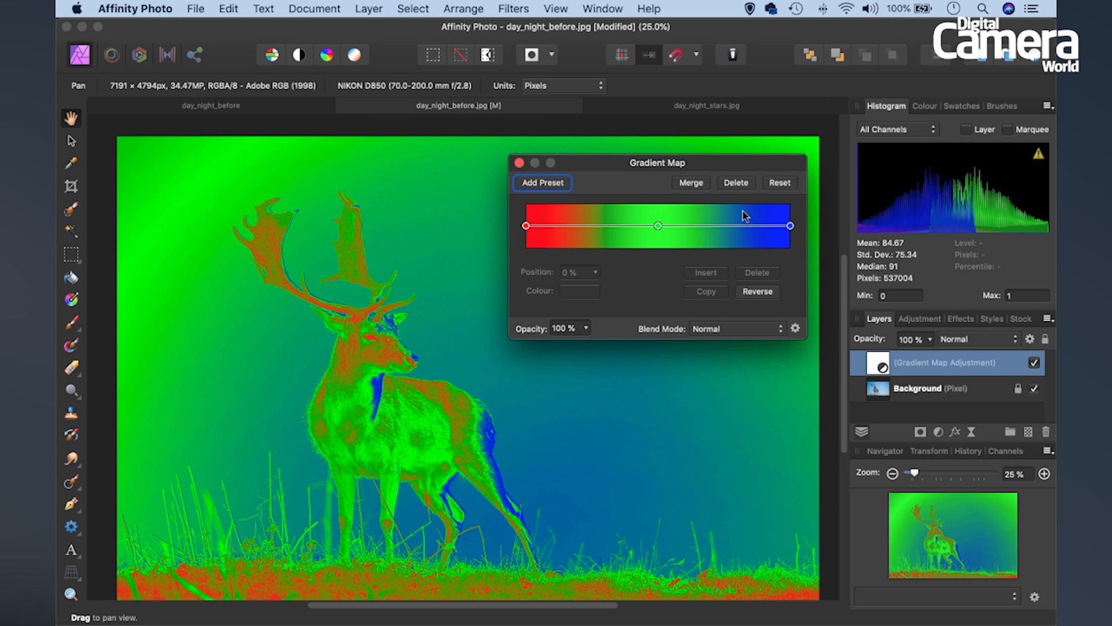
# Step: Recolour the gradient's red shadow stop to a very dark blue with hue 213 and lightness 10
pyautogui.click(526, 226)
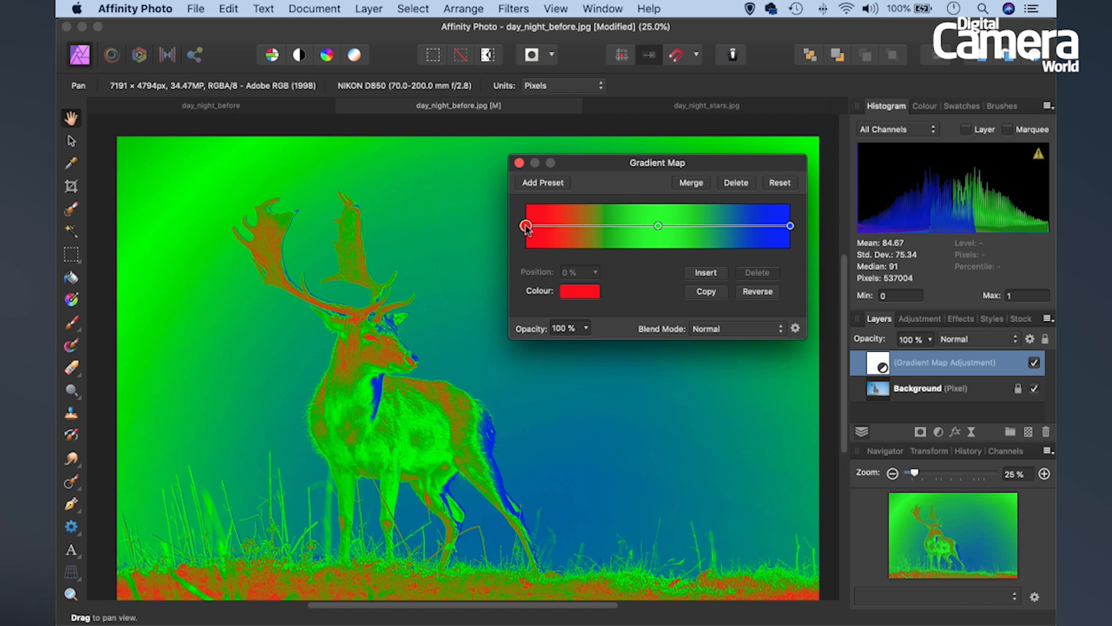
pyautogui.click(581, 296)
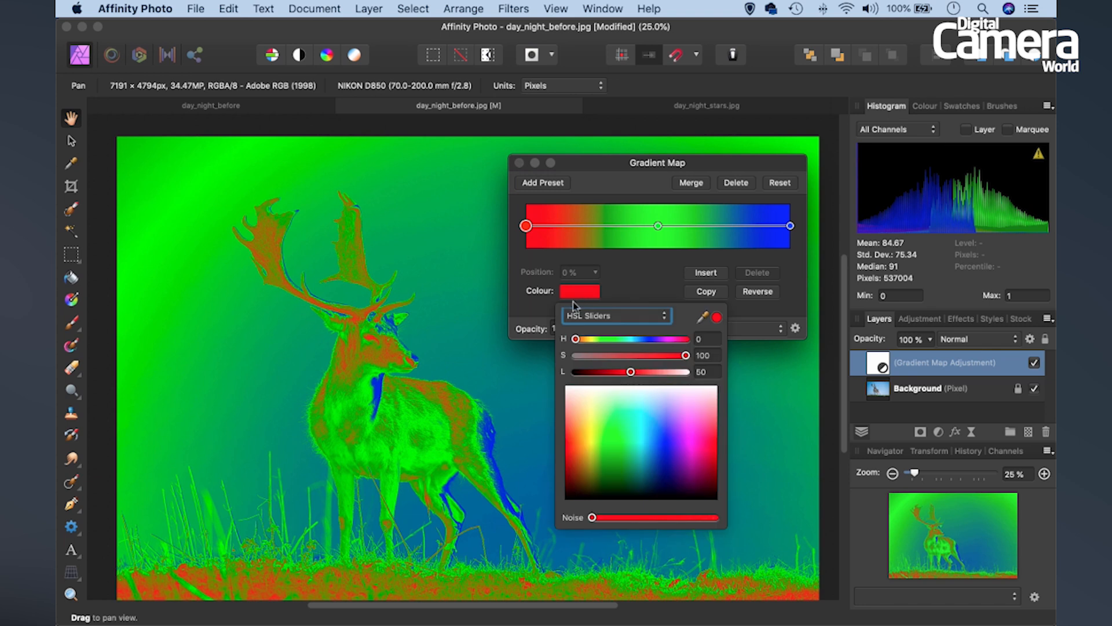
pyautogui.click(588, 494)
pyautogui.moveTo(588, 492); pyautogui.dragTo(649, 497)
pyautogui.click(714, 340)
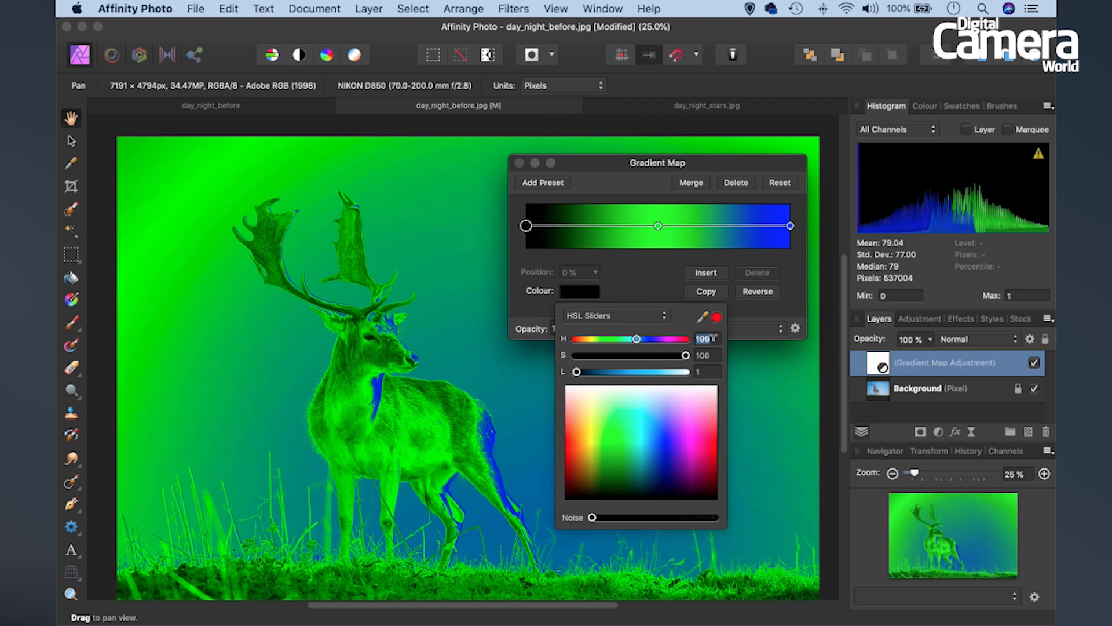
pyautogui.write('213')
pyautogui.press('Return')
pyautogui.click(700, 372)
pyautogui.write('10')
pyautogui.press('Return')
pyautogui.click(659, 286)
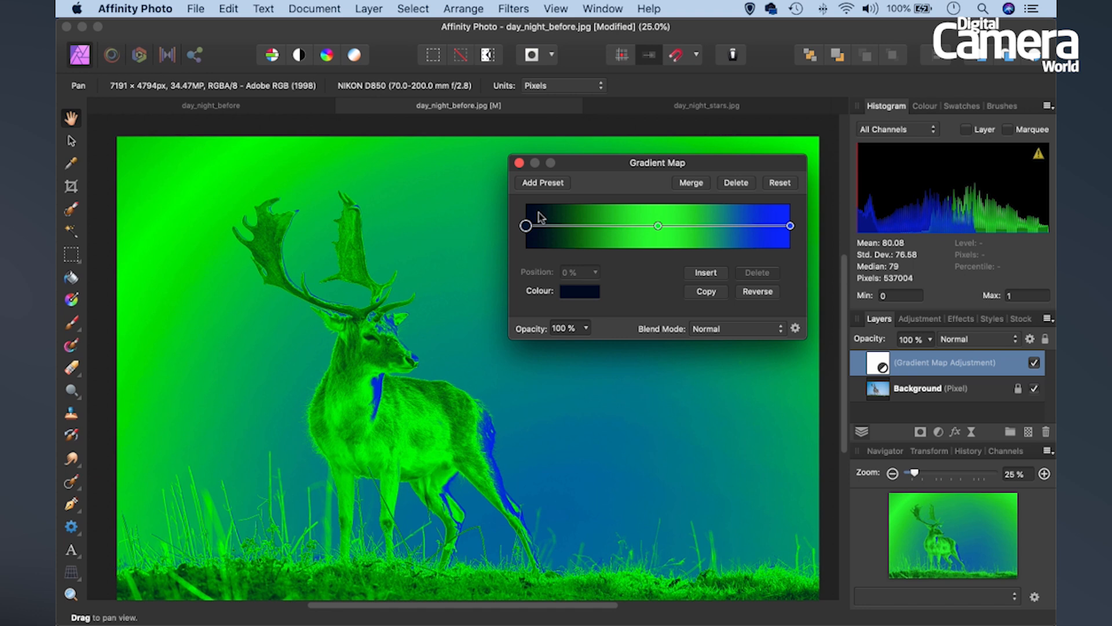
# Step: Recolour the green midpoint stop of the gradient to hue 202, saturation 57 and lightness 8
pyautogui.click(658, 226)
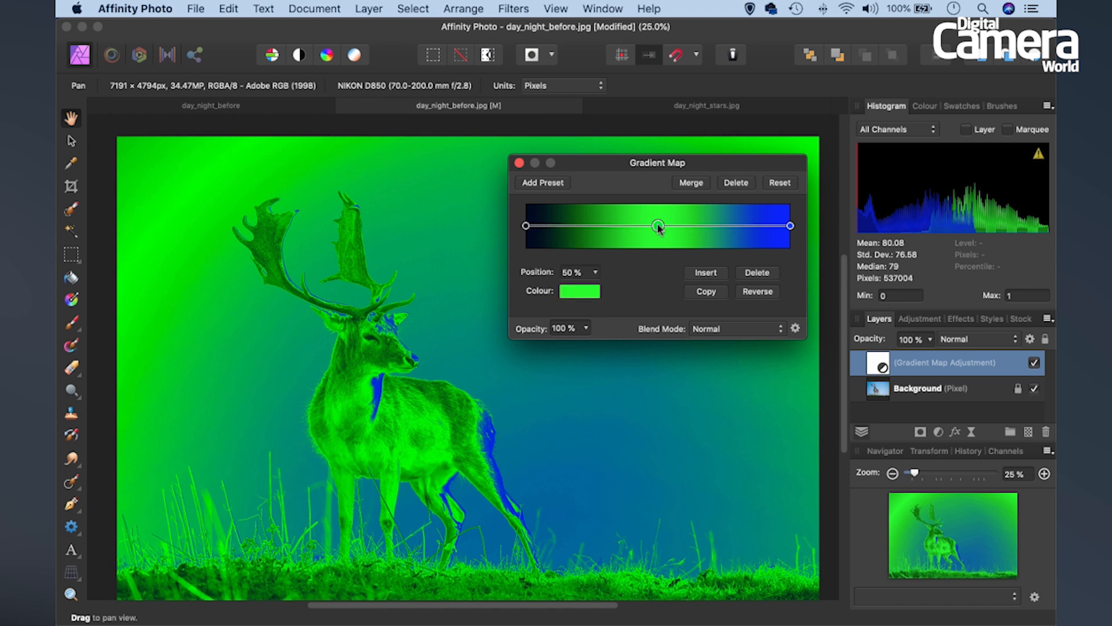
pyautogui.click(579, 293)
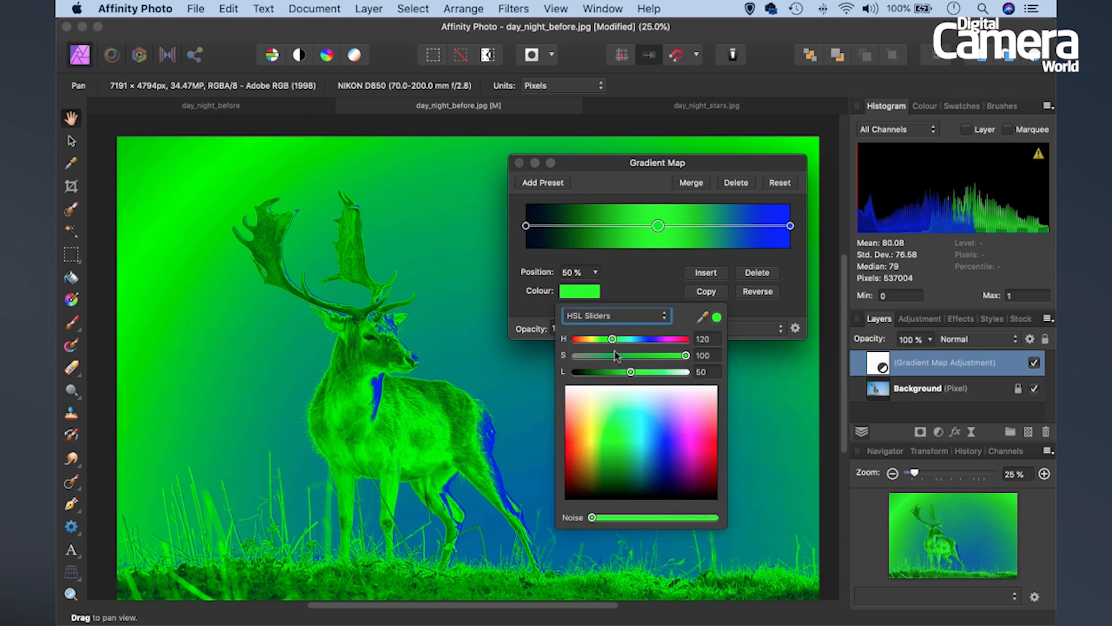
pyautogui.click(716, 339)
pyautogui.moveTo(716, 339); pyautogui.dragTo(685, 359)
pyautogui.write('202')
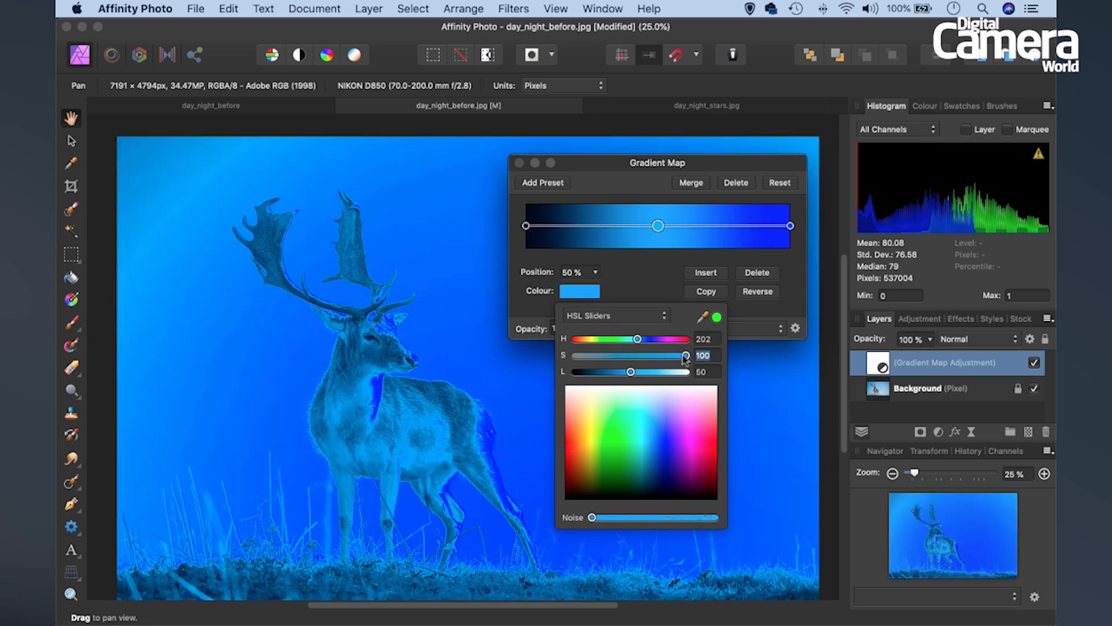
pyautogui.write('57')
pyautogui.moveTo(707, 375); pyautogui.dragTo(692, 370)
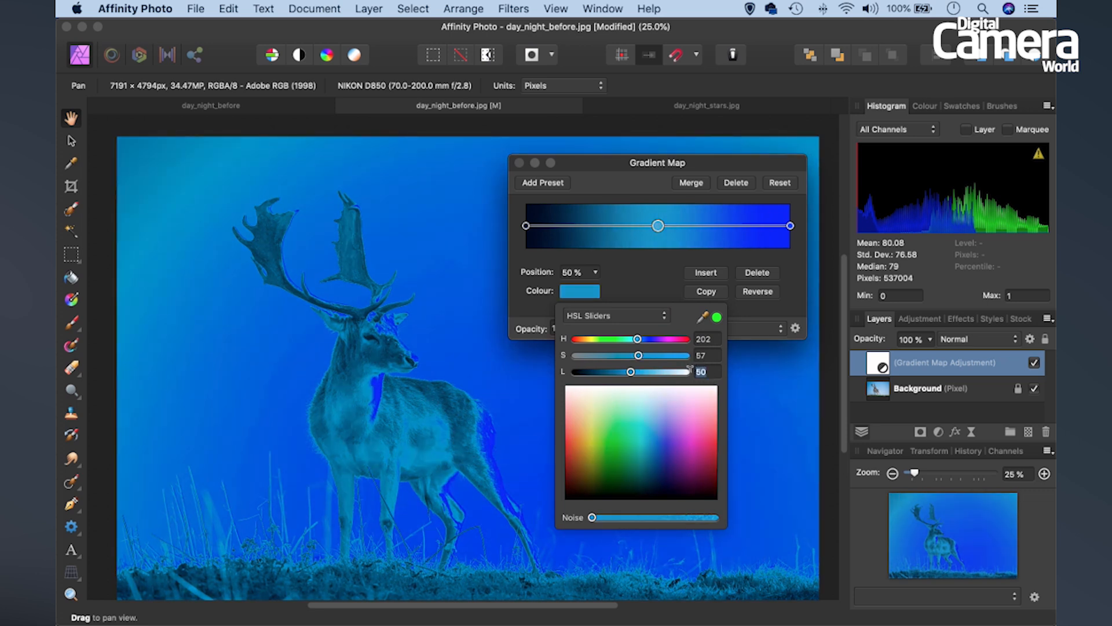
pyautogui.write('8')
pyautogui.press('Return')
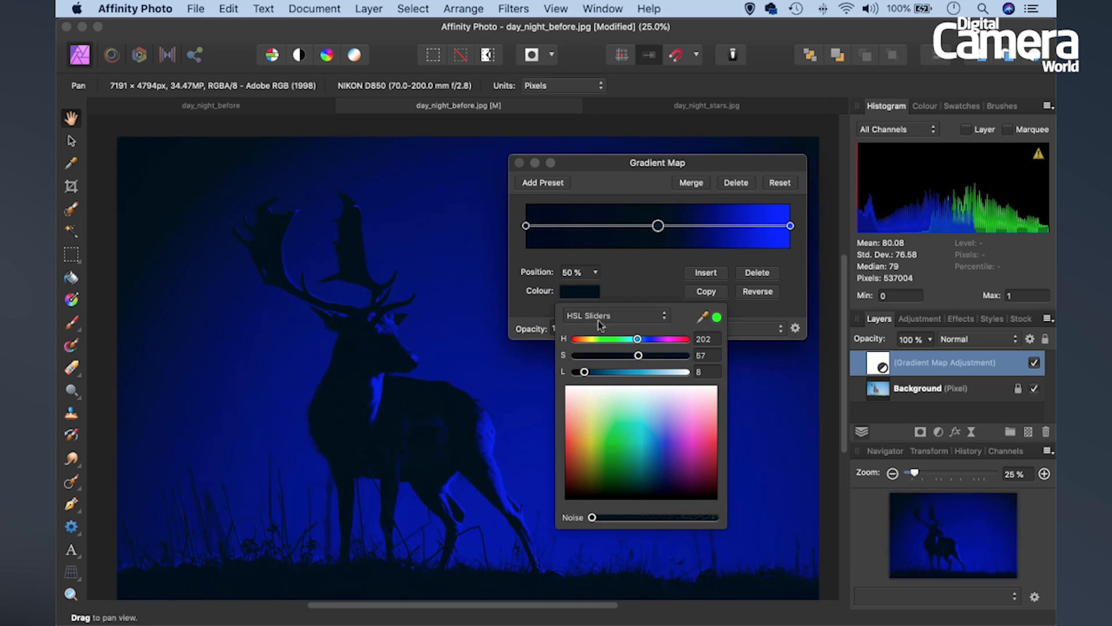
pyautogui.click(635, 271)
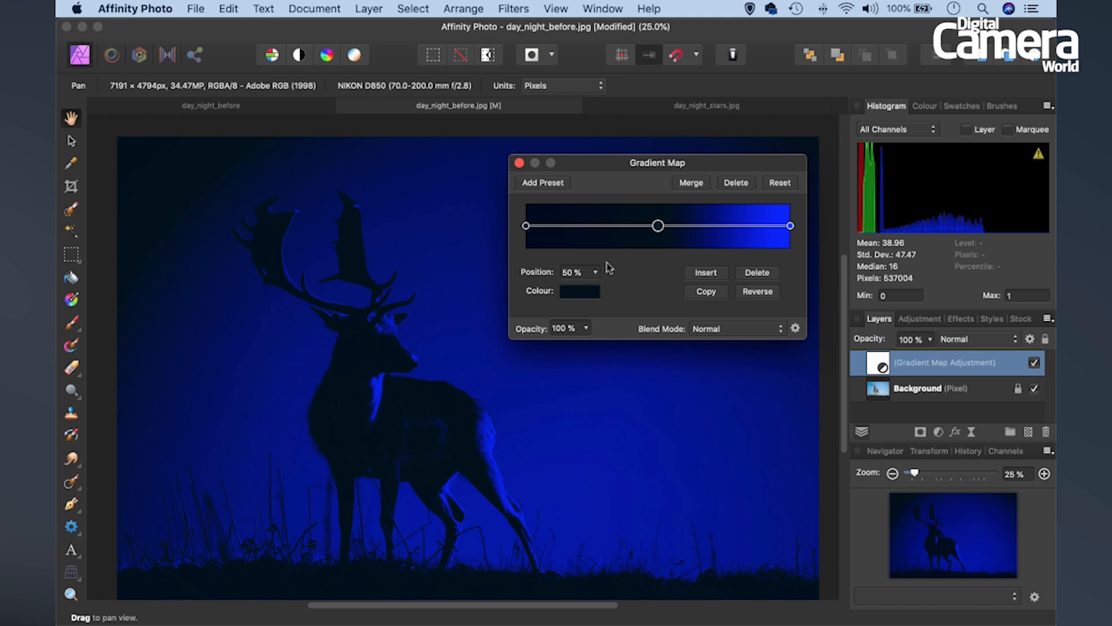
# Step: Recolour the blue highlight stop at the end of the gradient to hue 292, saturation 23 and lightness 57
pyautogui.click(790, 226)
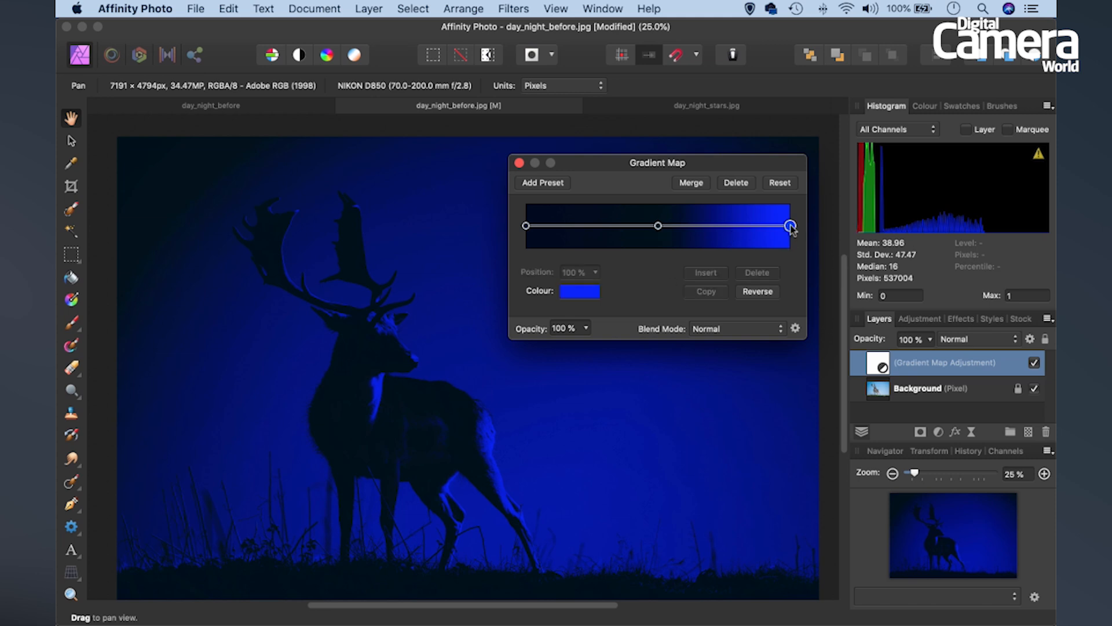
pyautogui.click(585, 291)
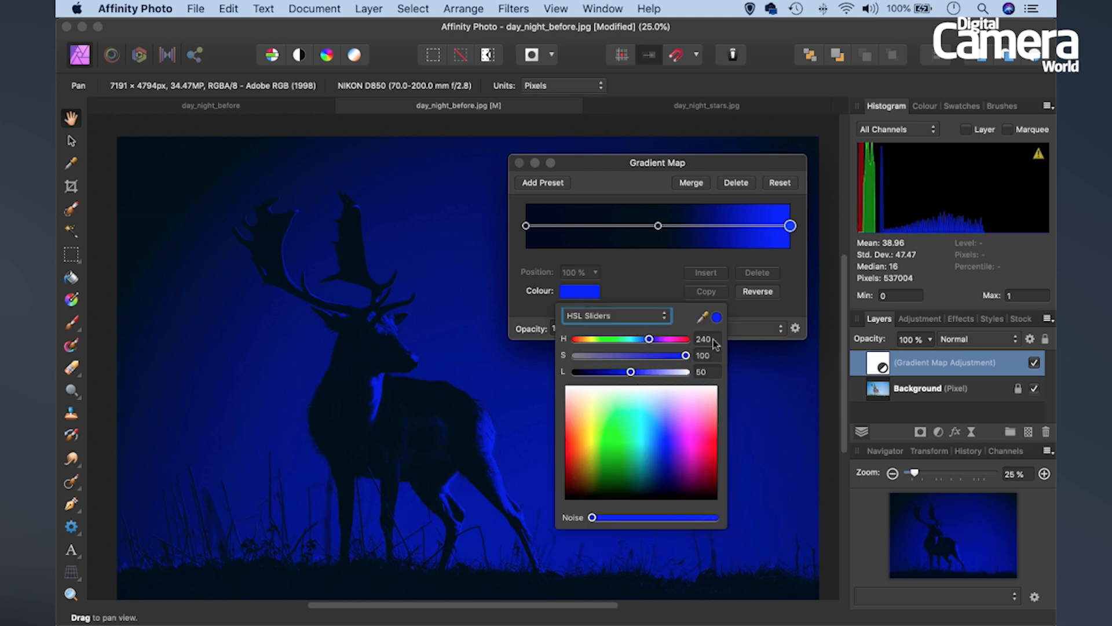
pyautogui.doubleClick(710, 338)
pyautogui.write('292')
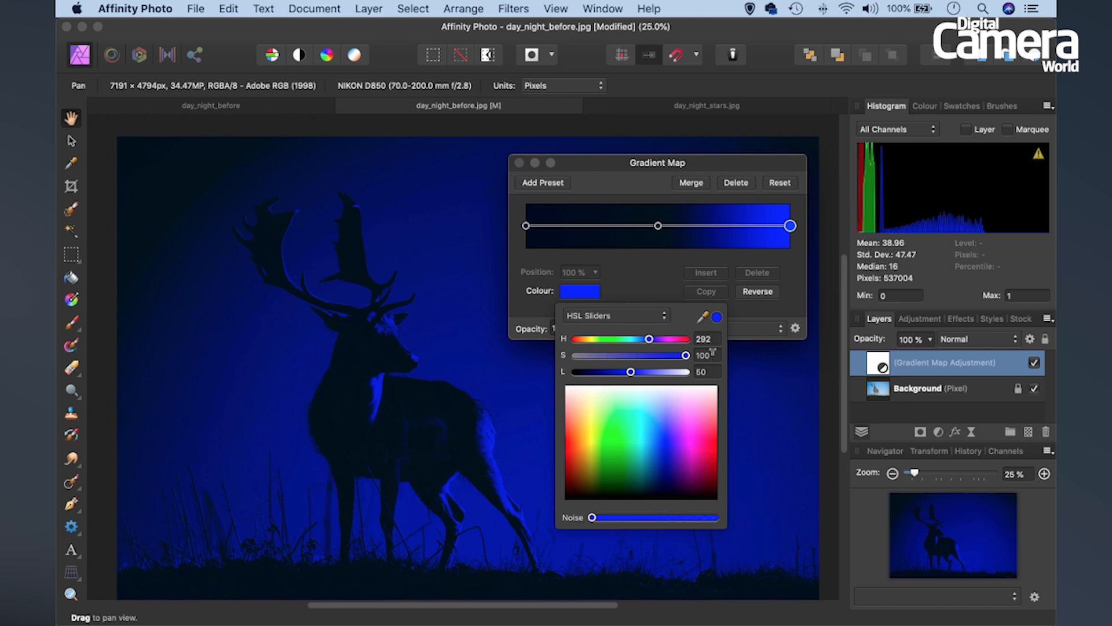
pyautogui.doubleClick(710, 355)
pyautogui.write('23')
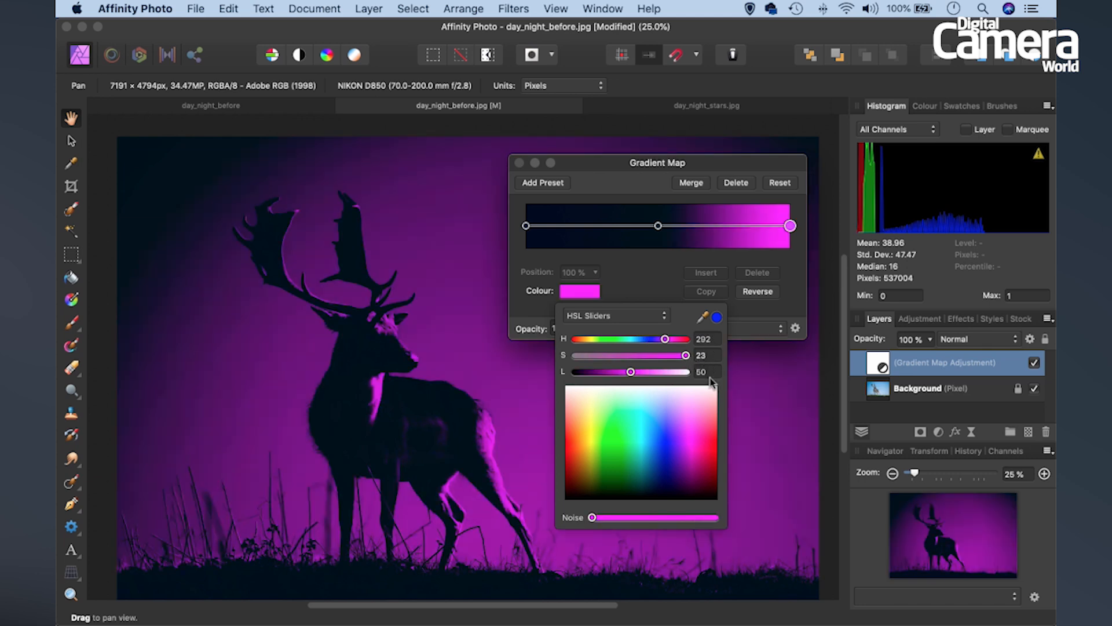
pyautogui.press('Tab')
pyautogui.write('57')
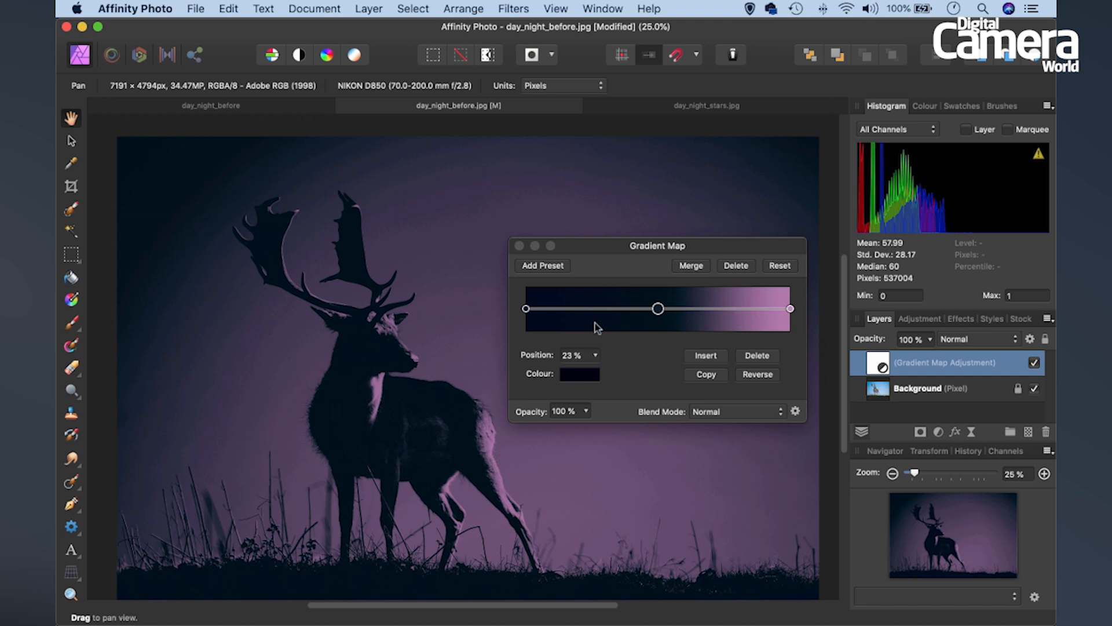
# Step: Add a gradient stop between the midpoint and highlights at 83 %, coloured hue 212, saturation 10 and lightness 31
pyautogui.click(729, 309)
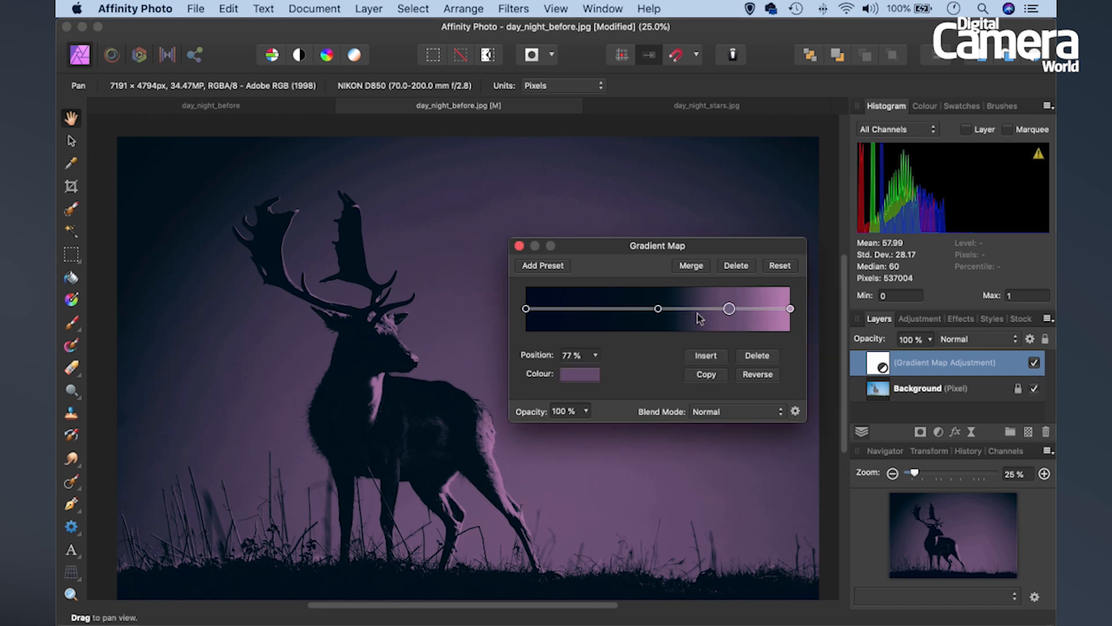
pyautogui.moveTo(729, 309); pyautogui.dragTo(747, 311)
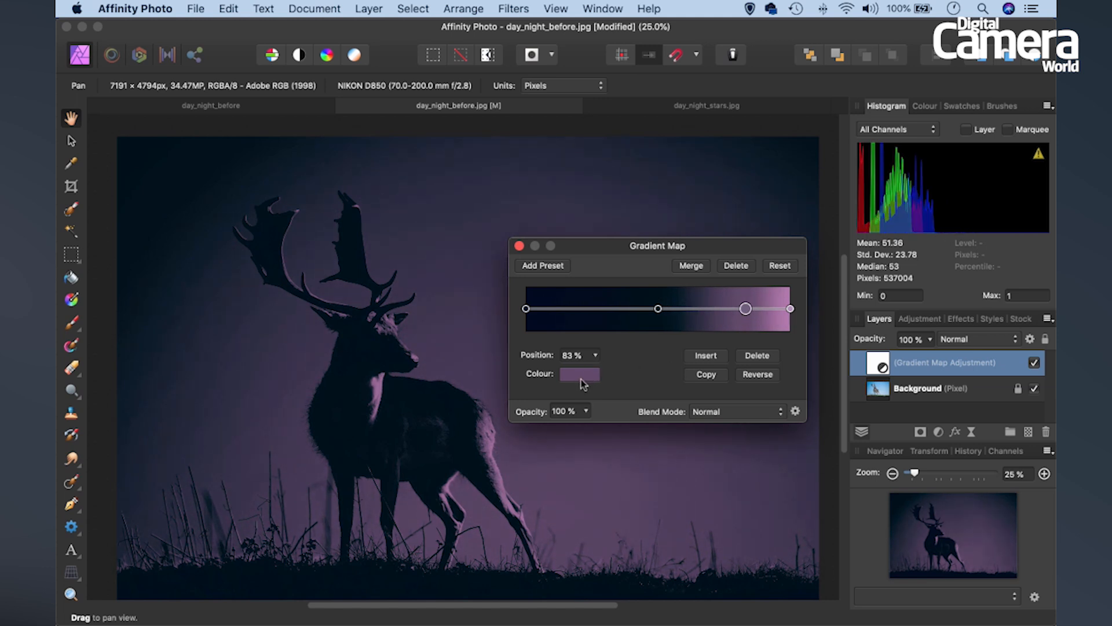
pyautogui.click(580, 375)
pyautogui.click(703, 422)
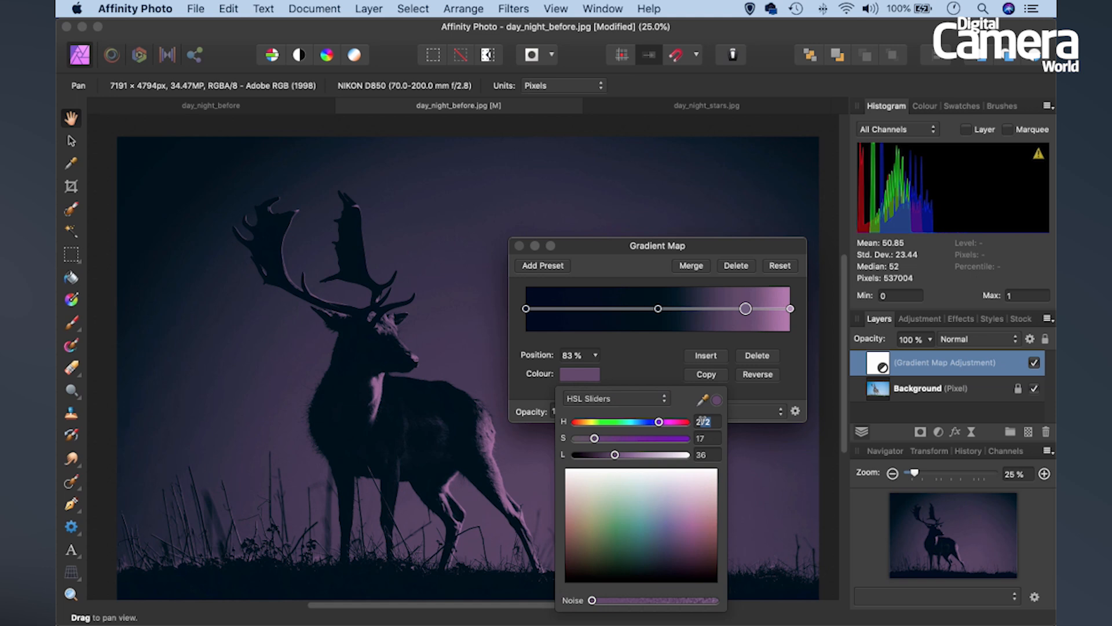
pyautogui.write('212')
pyautogui.press('Tab')
pyautogui.write('10')
pyautogui.press('Tab')
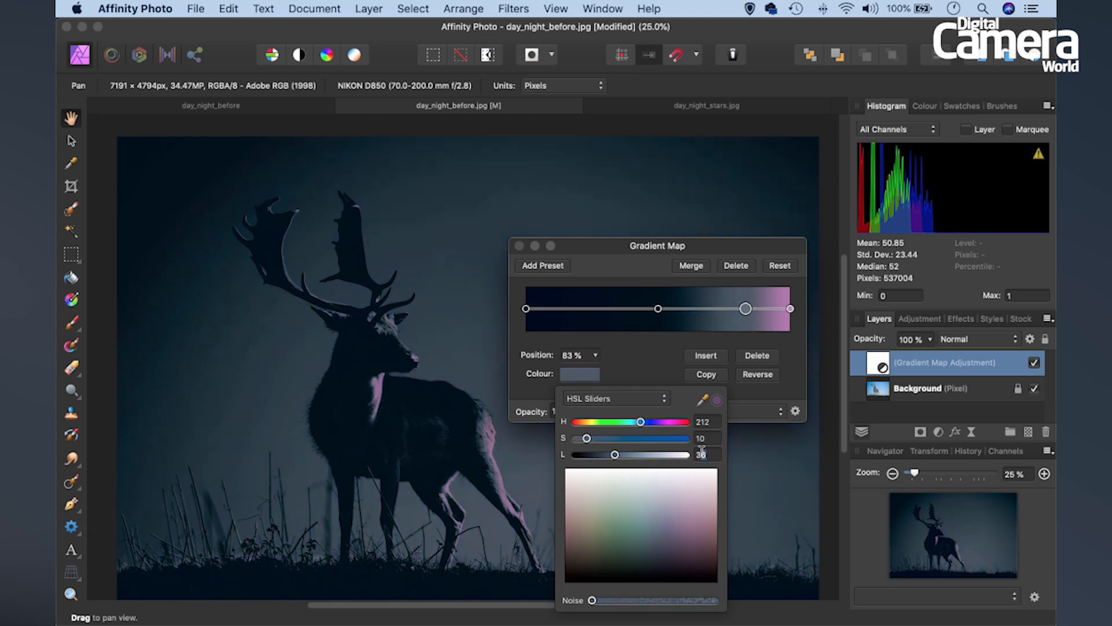
pyautogui.write('31')
pyautogui.click(608, 247)
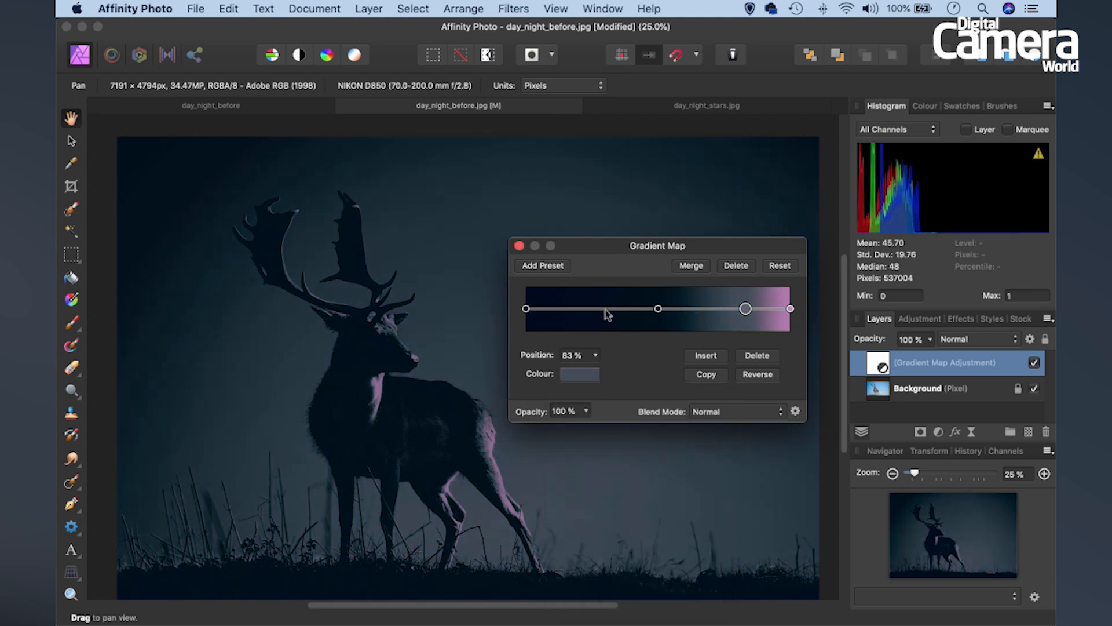
# Step: Add a gradient stop in the shadows at 23 %, coloured hue 237, saturation 100 and lightness 4, and close the Gradient Map settings
pyautogui.click(591, 310)
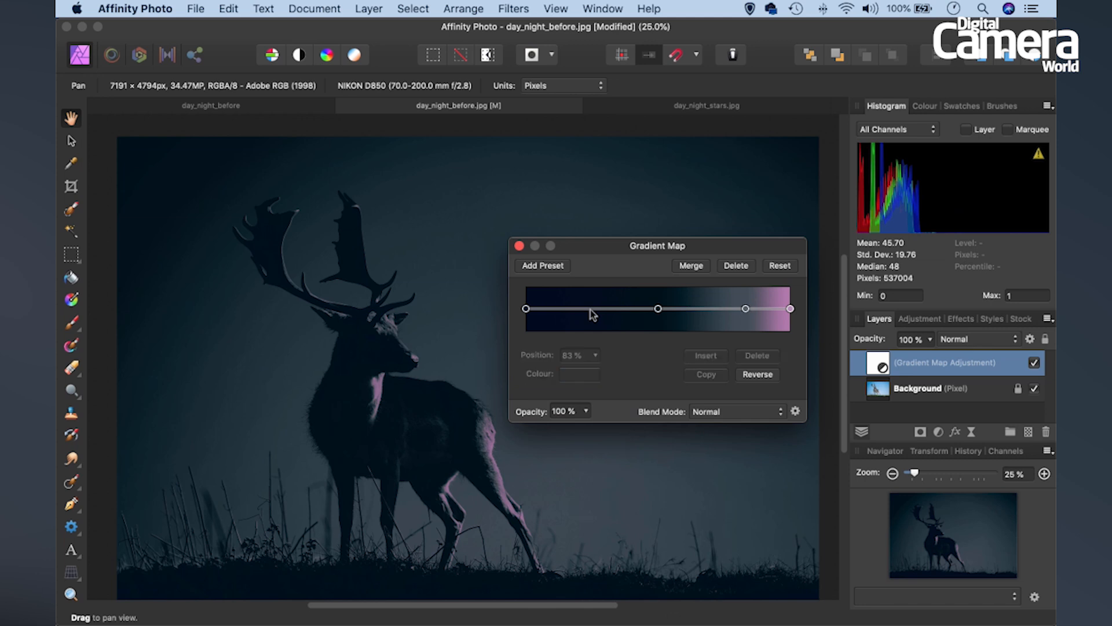
pyautogui.moveTo(591, 309); pyautogui.dragTo(586, 309)
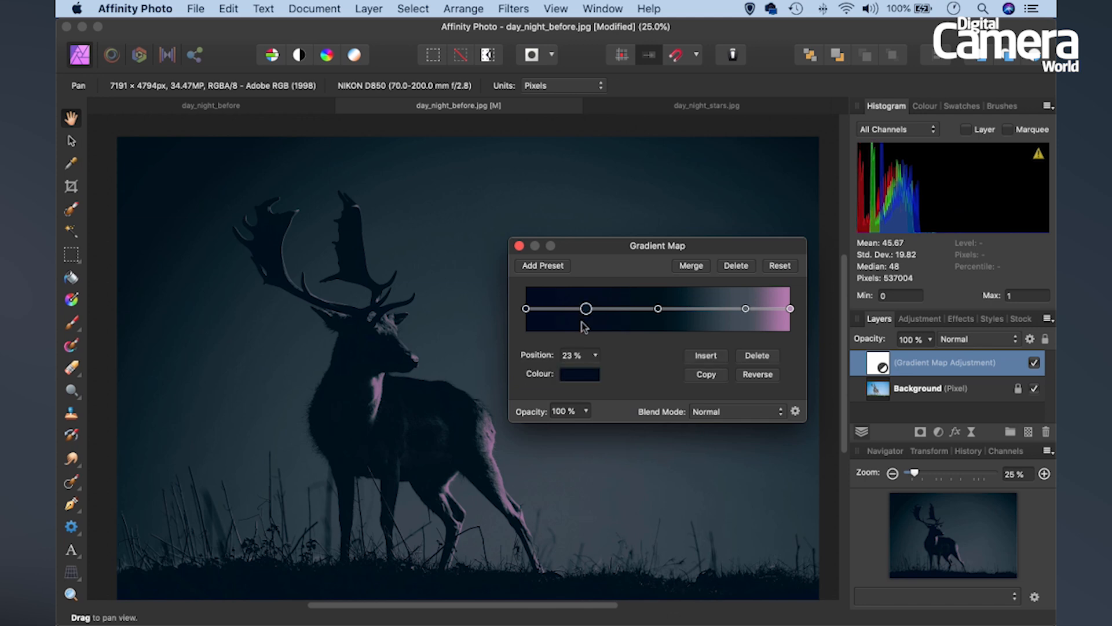
pyautogui.click(579, 374)
pyautogui.click(704, 422)
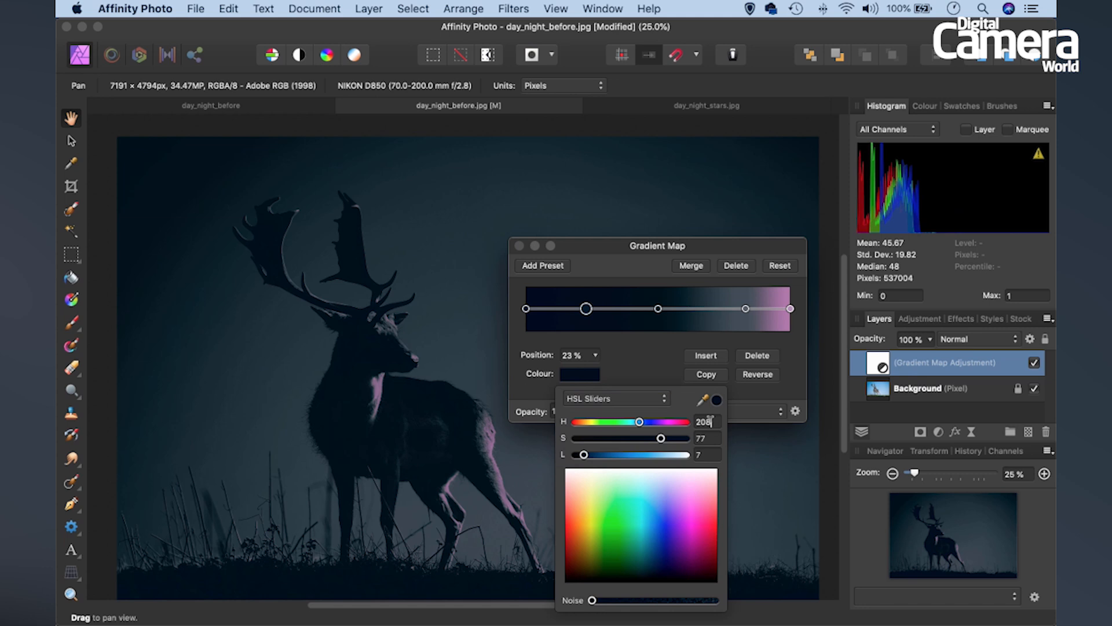
pyautogui.write('237')
pyautogui.press('Tab')
pyautogui.write('100')
pyautogui.press('Tab')
pyautogui.write('4')
pyautogui.press('Return')
pyautogui.click(667, 361)
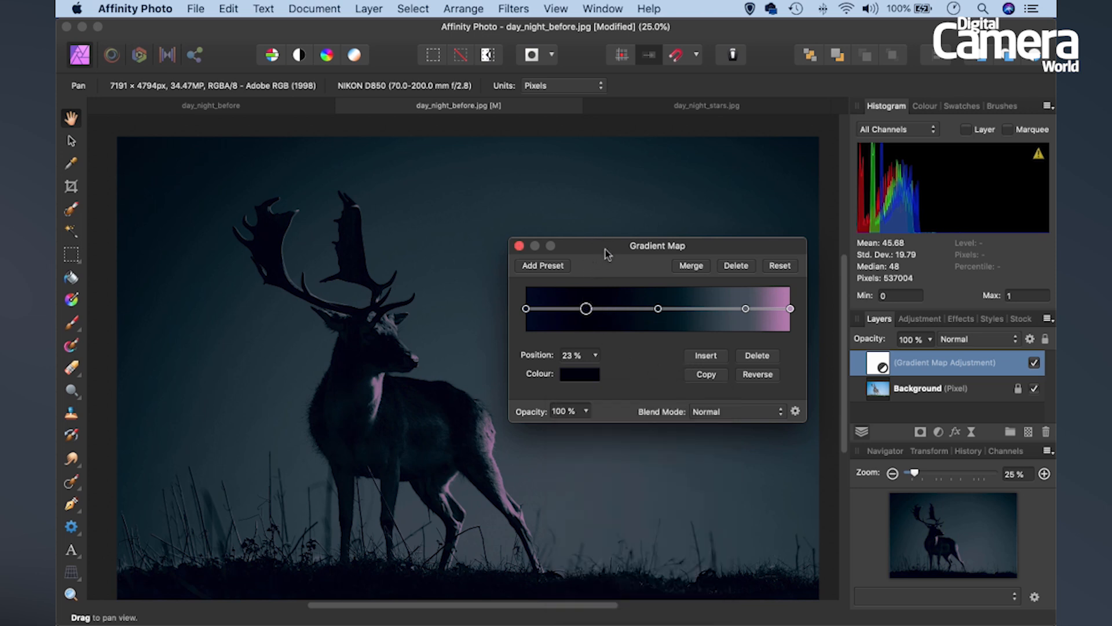
pyautogui.moveTo(606, 248); pyautogui.dragTo(586, 152)
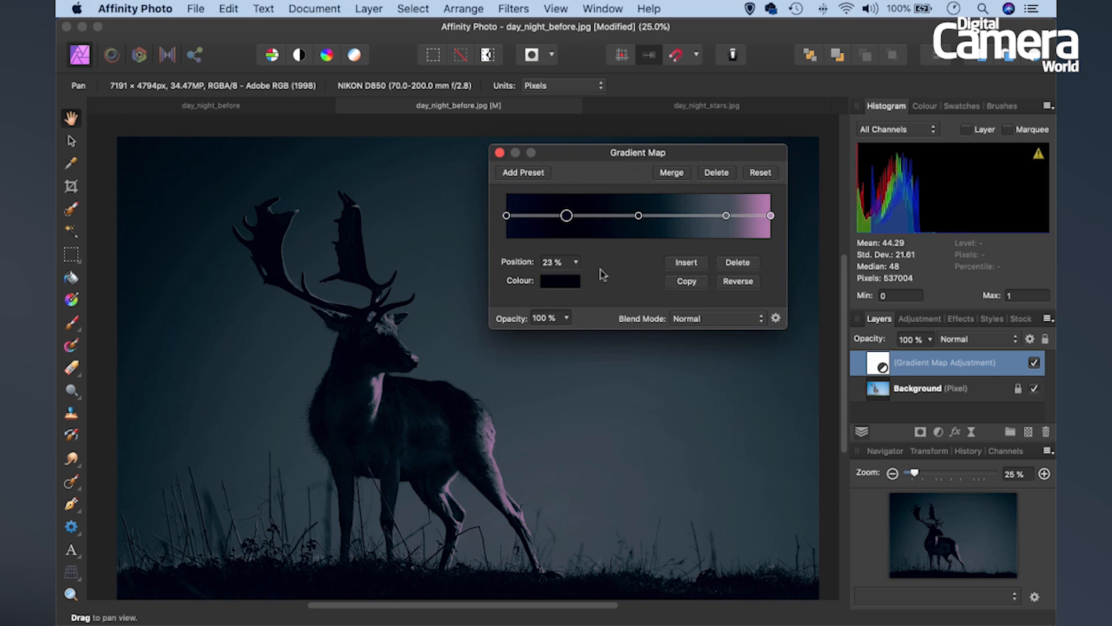
pyautogui.click(499, 153)
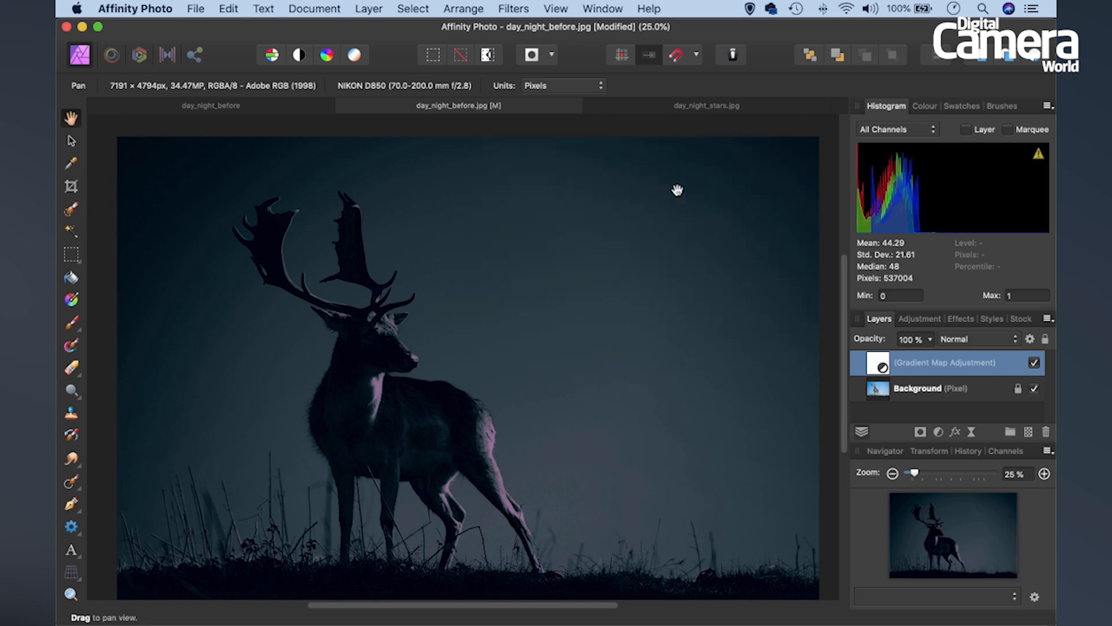
# Step: Copy the starry sky image from day_night_stars.jpg and paste it into day_night_before.jpg as a new layer
pyautogui.click(666, 108)
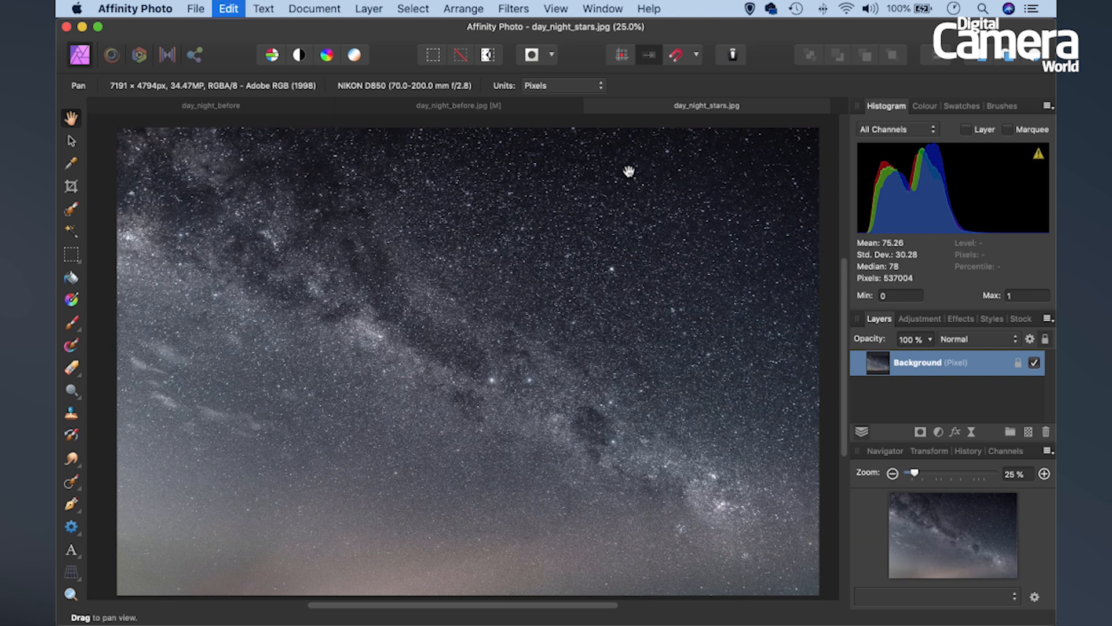
pyautogui.click(454, 108)
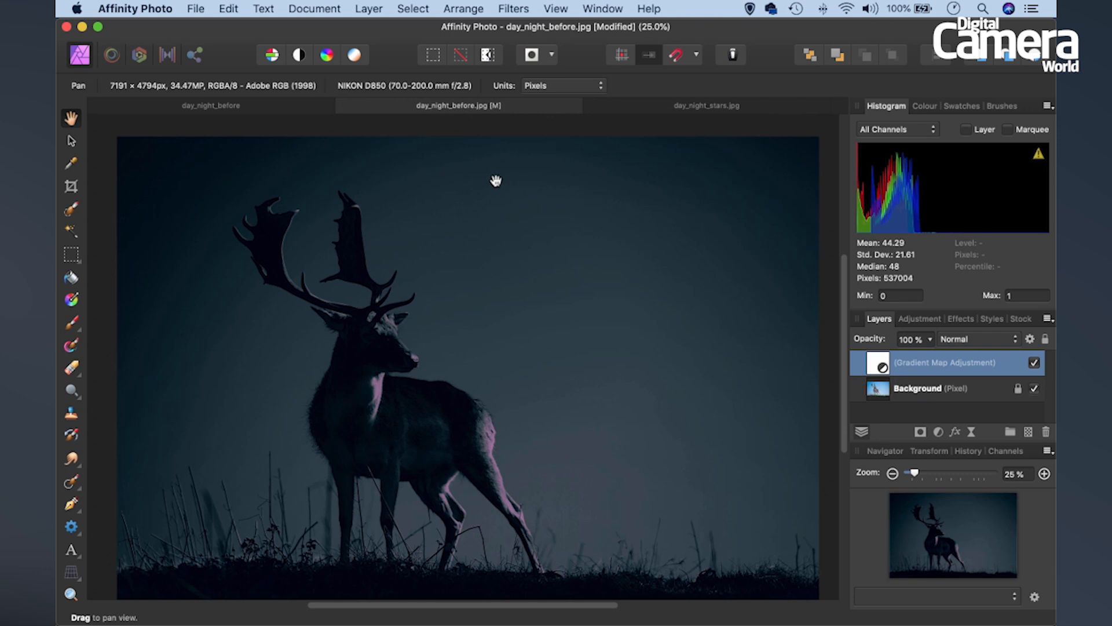
pyautogui.press('super+v')
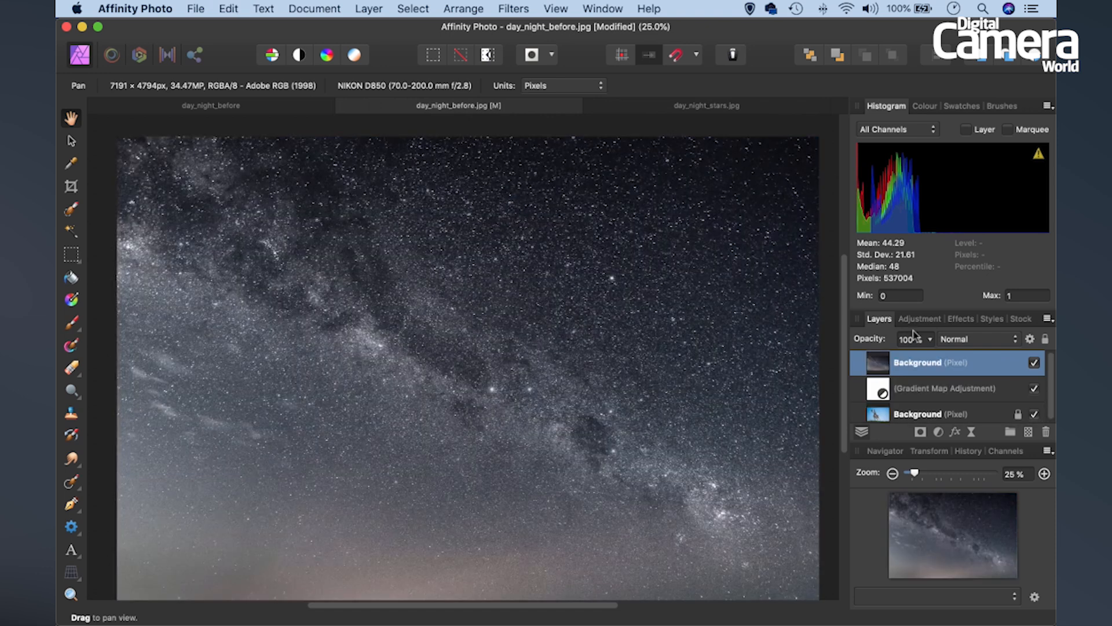
# Step: Hide the starry sky layer and the Gradient Map adjustment, and make the original deer photo layer active
pyautogui.click(1034, 362)
pyautogui.click(1034, 389)
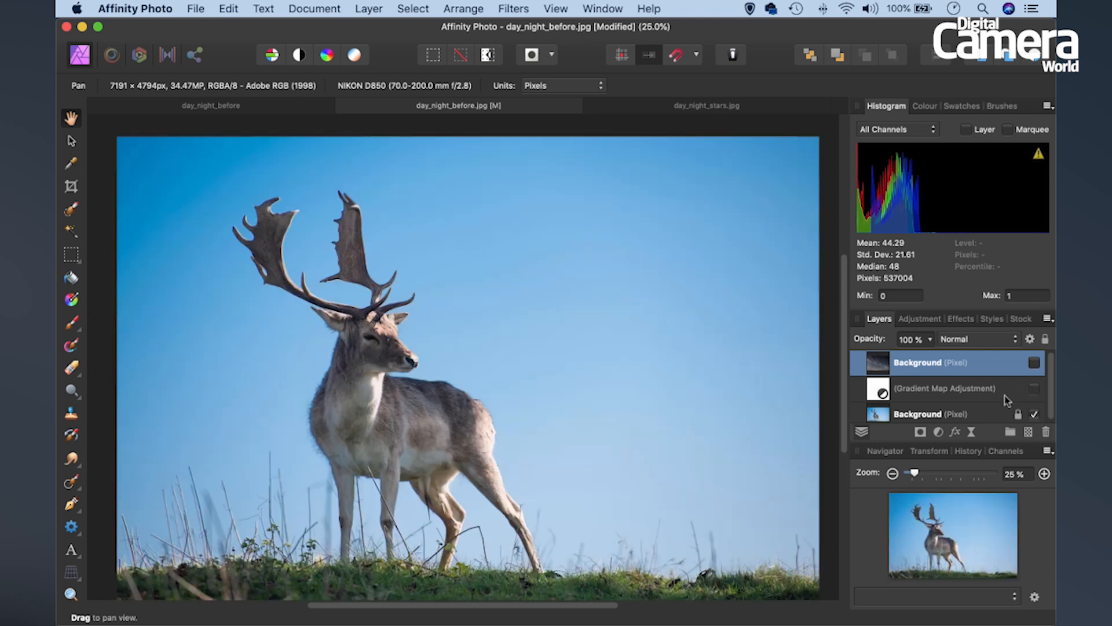
pyautogui.click(965, 412)
pyautogui.scroll(-1, 965, 408)
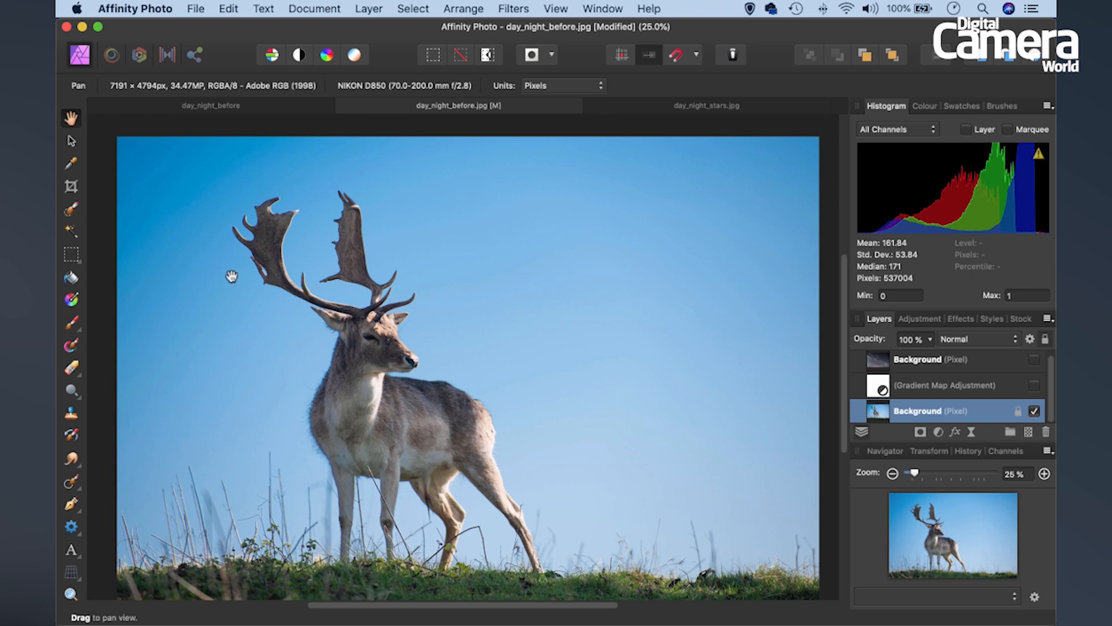
# Step: Flood select the blue sky around the deer at 20 % tolerance, adding the darker upper-left sky and the gap between the legs
pyautogui.click(71, 232)
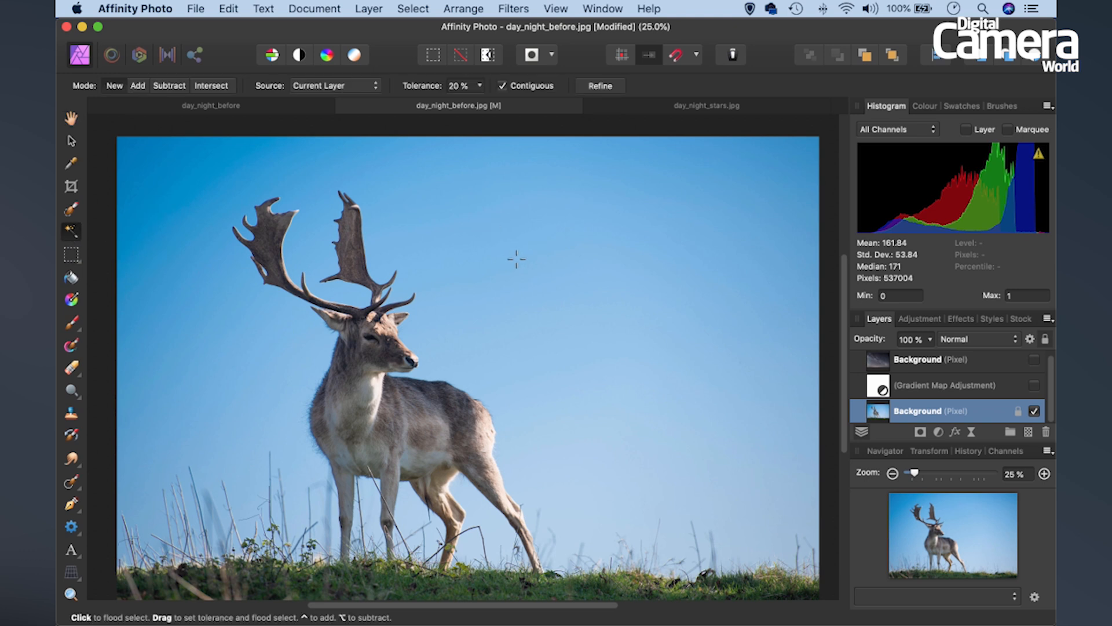
pyautogui.click(496, 266)
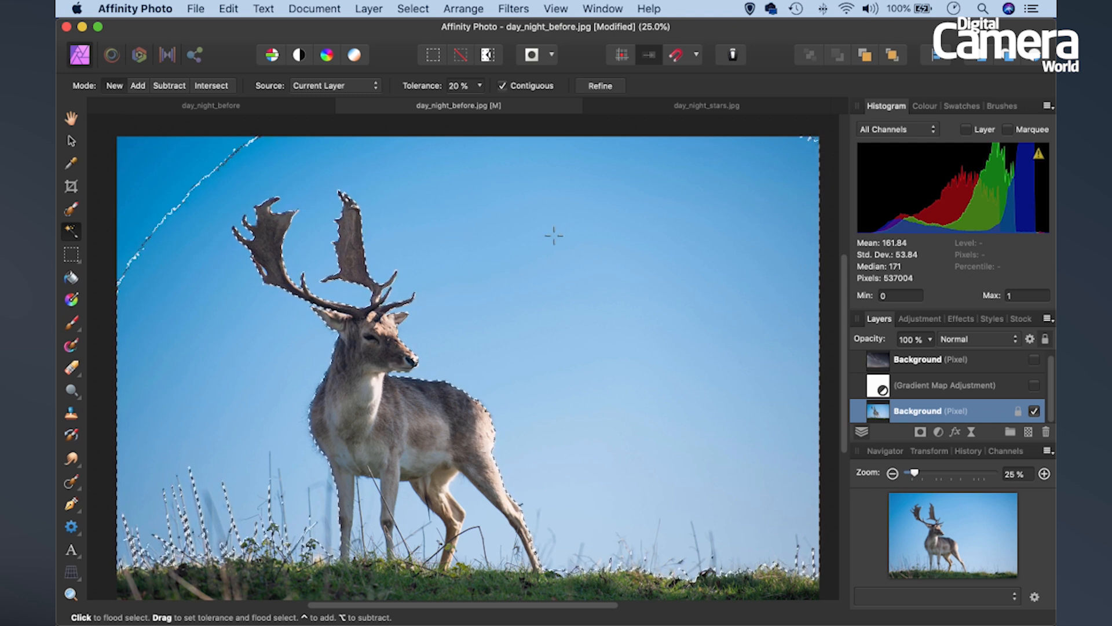
pyautogui.click(138, 87)
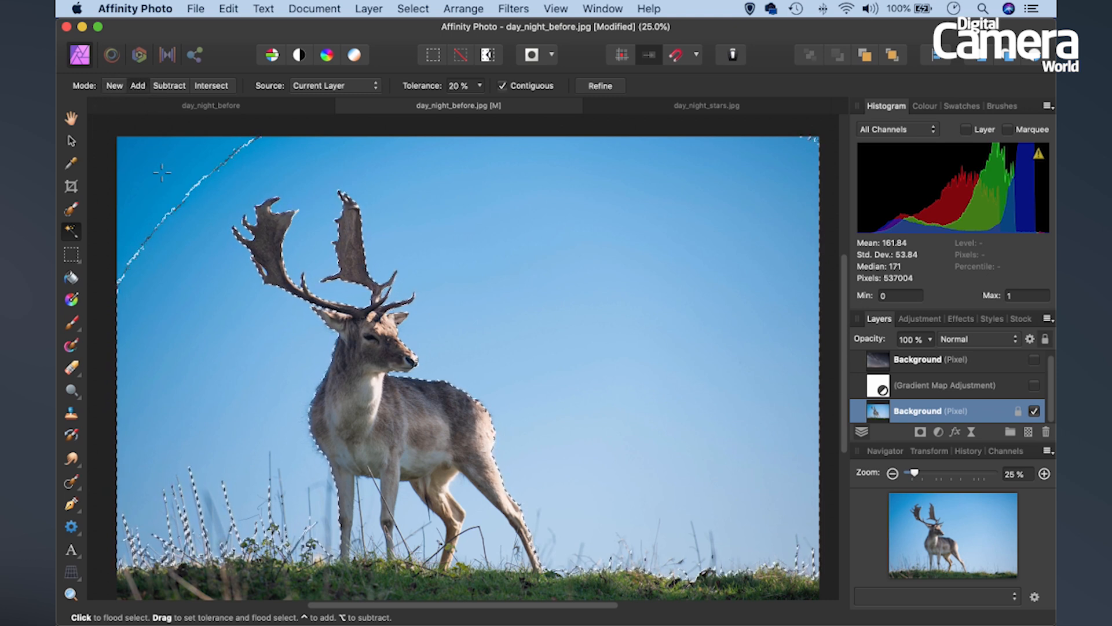
pyautogui.click(224, 192)
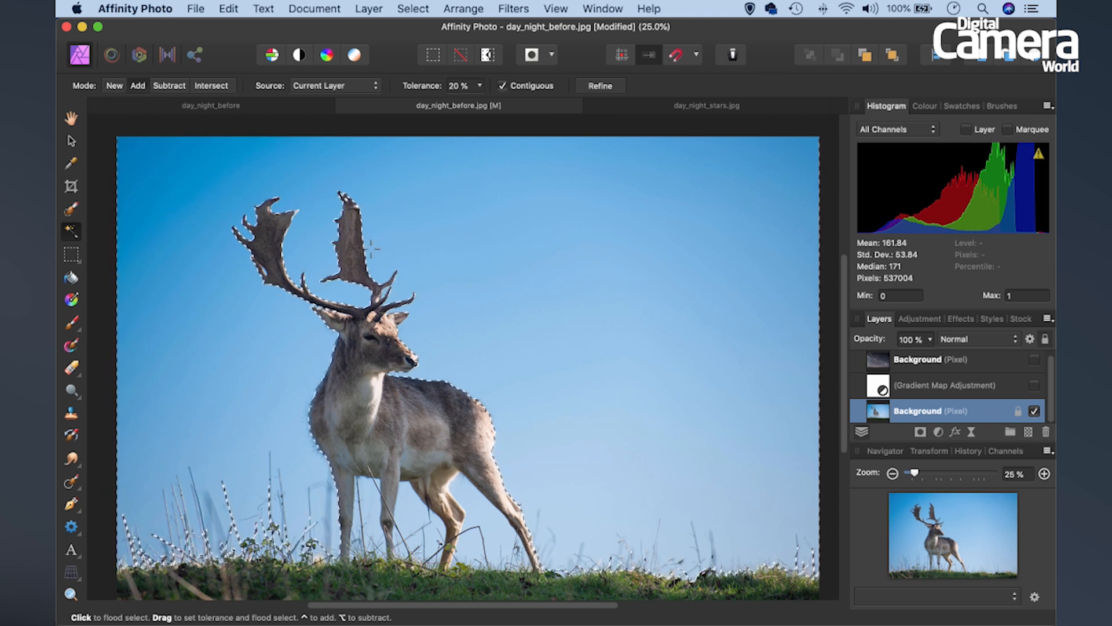
pyautogui.click(405, 513)
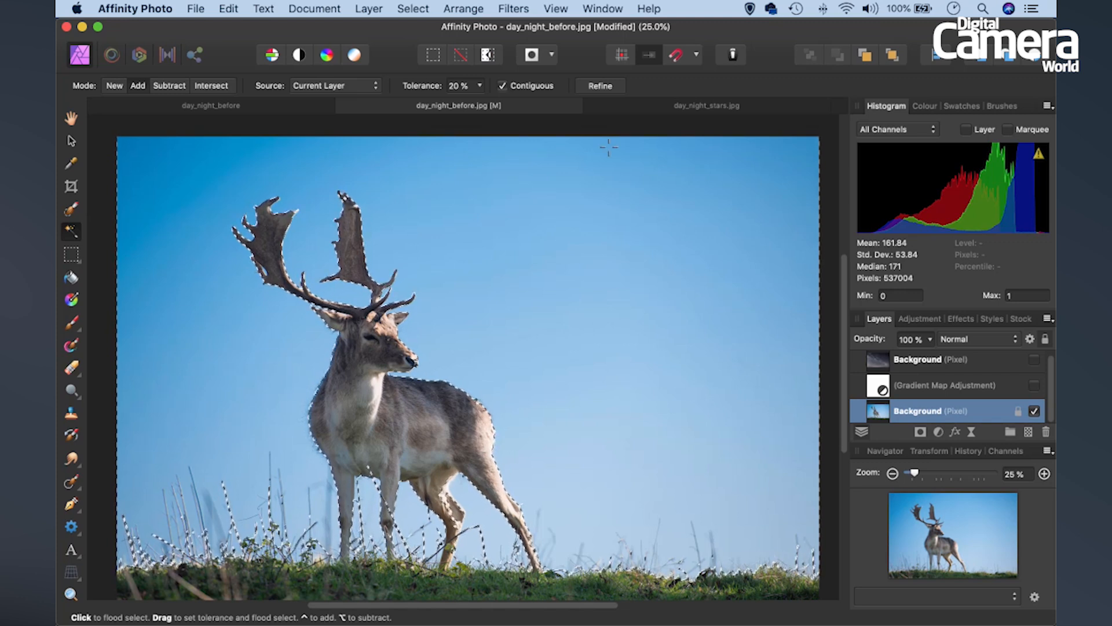
# Step: Refine the sky selection with matte edges and a 30 % border width, output as a selection
pyautogui.click(613, 91)
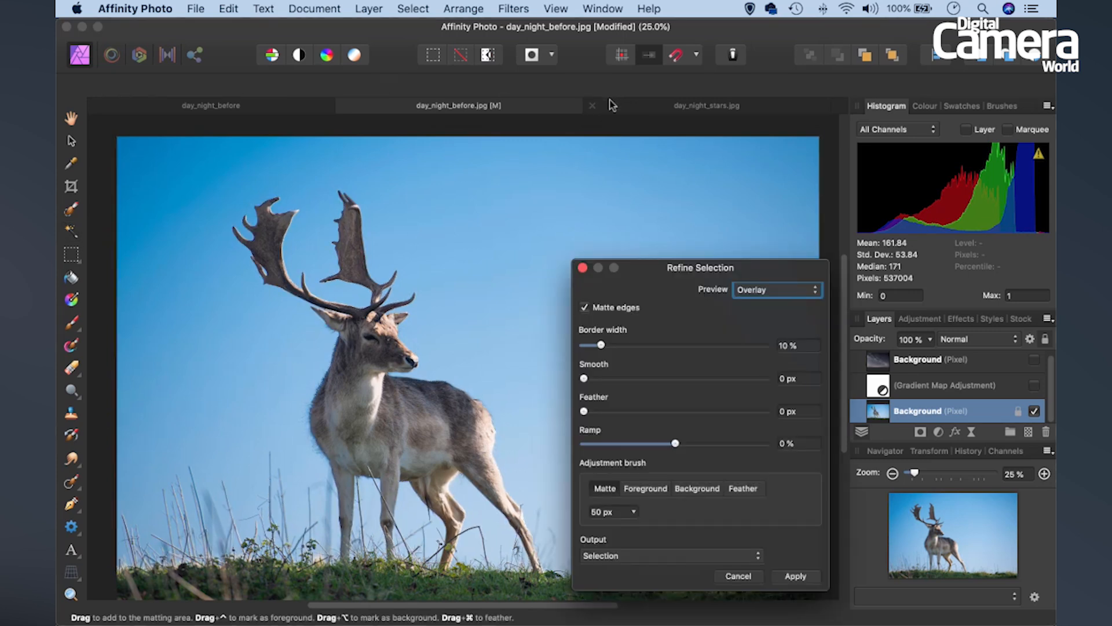
pyautogui.moveTo(641, 292); pyautogui.dragTo(627, 216)
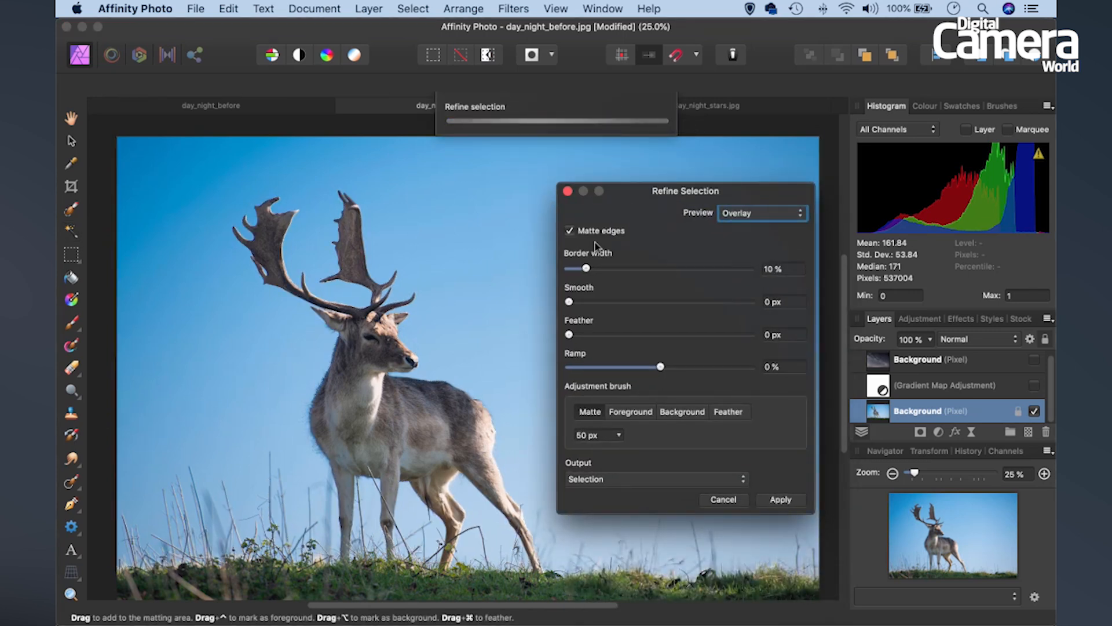
pyautogui.moveTo(585, 269); pyautogui.dragTo(625, 273)
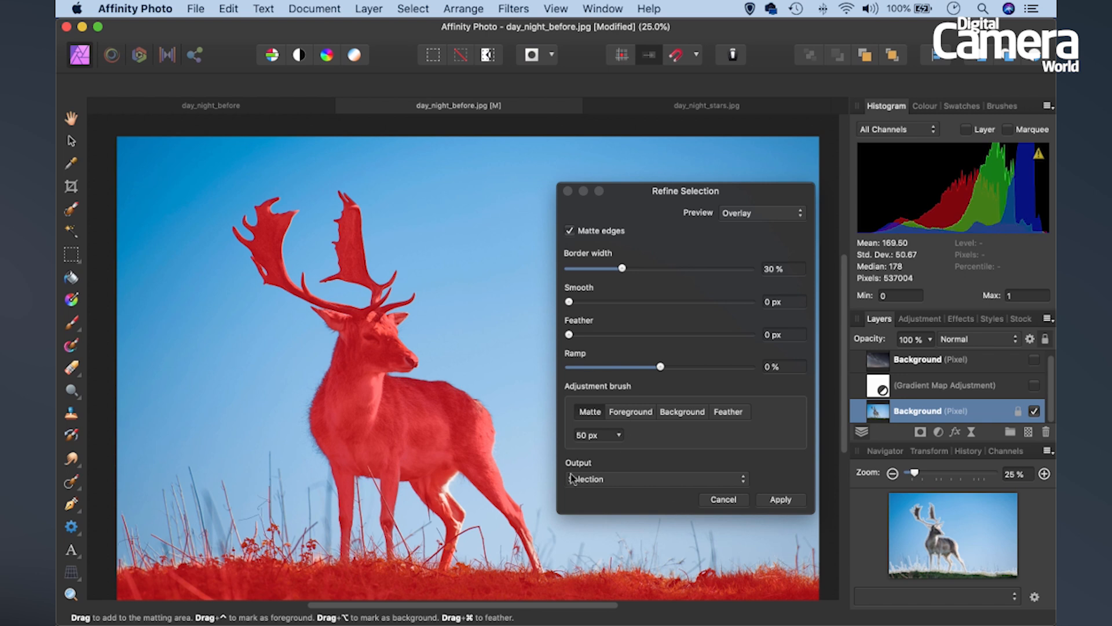
pyautogui.click(777, 500)
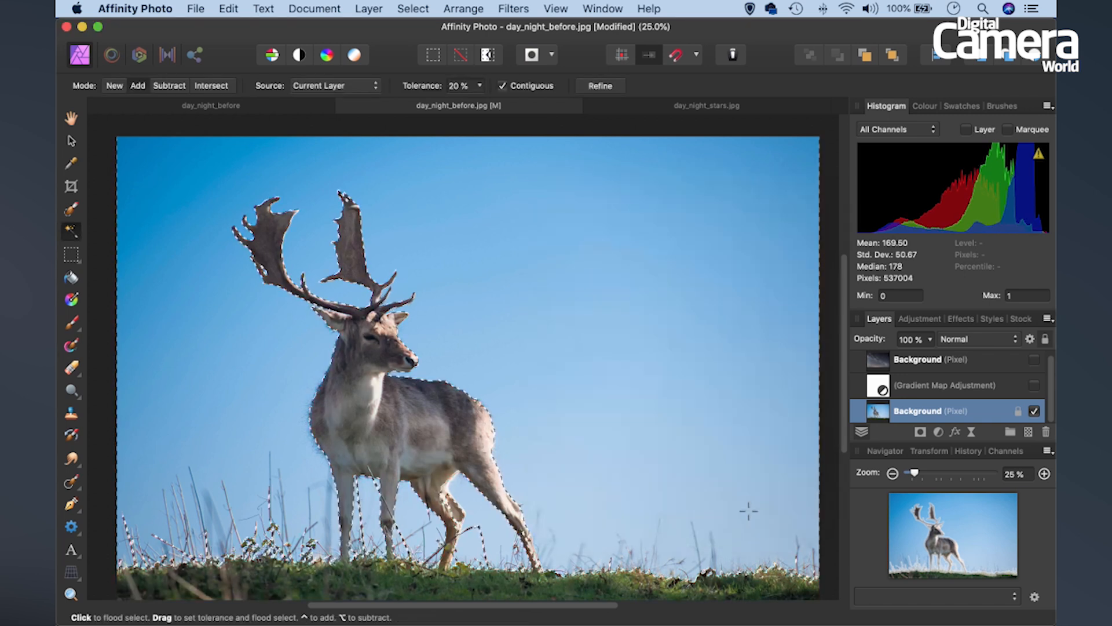
# Step: Show the Gradient Map and starry sky layers again, mask the starry layer with the sky selection, and deselect
pyautogui.click(1035, 384)
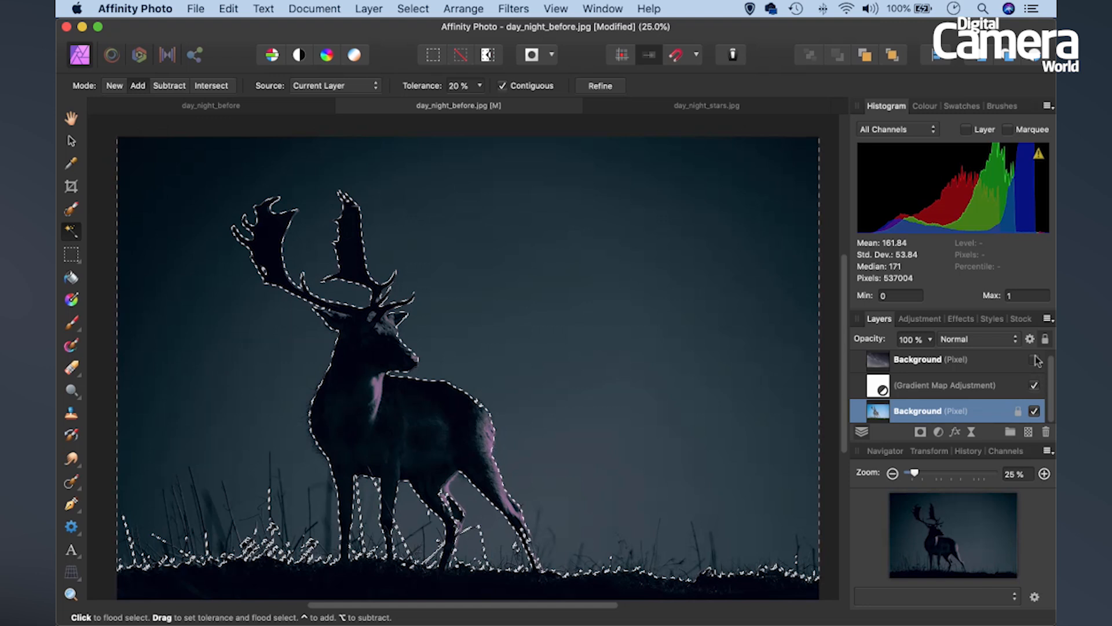
pyautogui.click(1035, 360)
pyautogui.scroll(1, 988, 363)
pyautogui.click(988, 364)
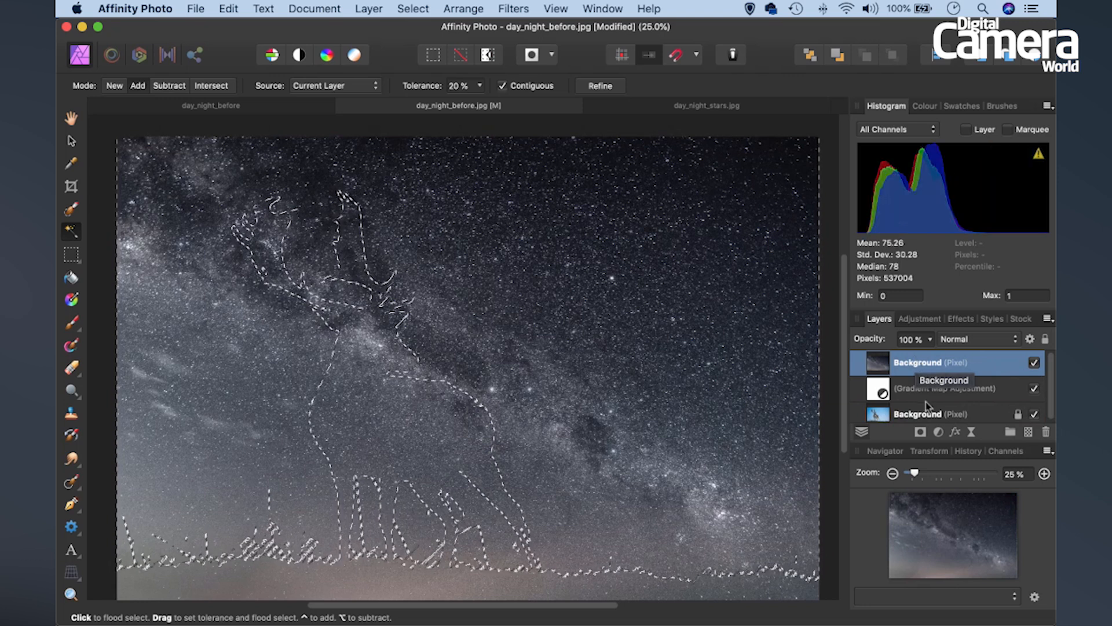
pyautogui.click(920, 432)
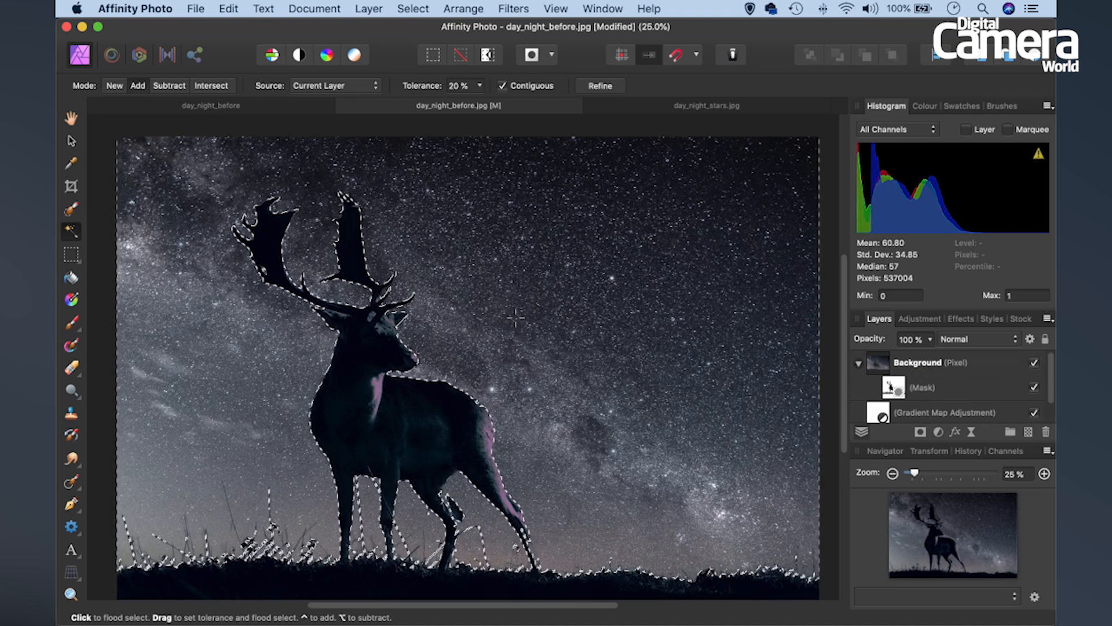
pyautogui.press('super+d')
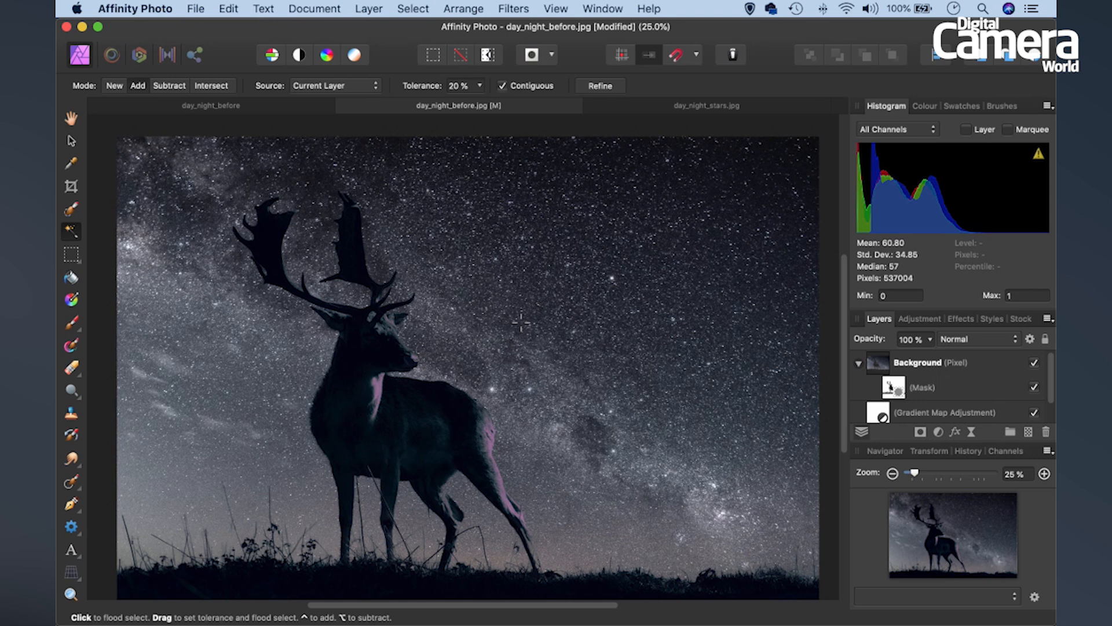
# Step: Set the starry sky layer's blend mode to Lighten and its opacity to 75 %
pyautogui.click(966, 364)
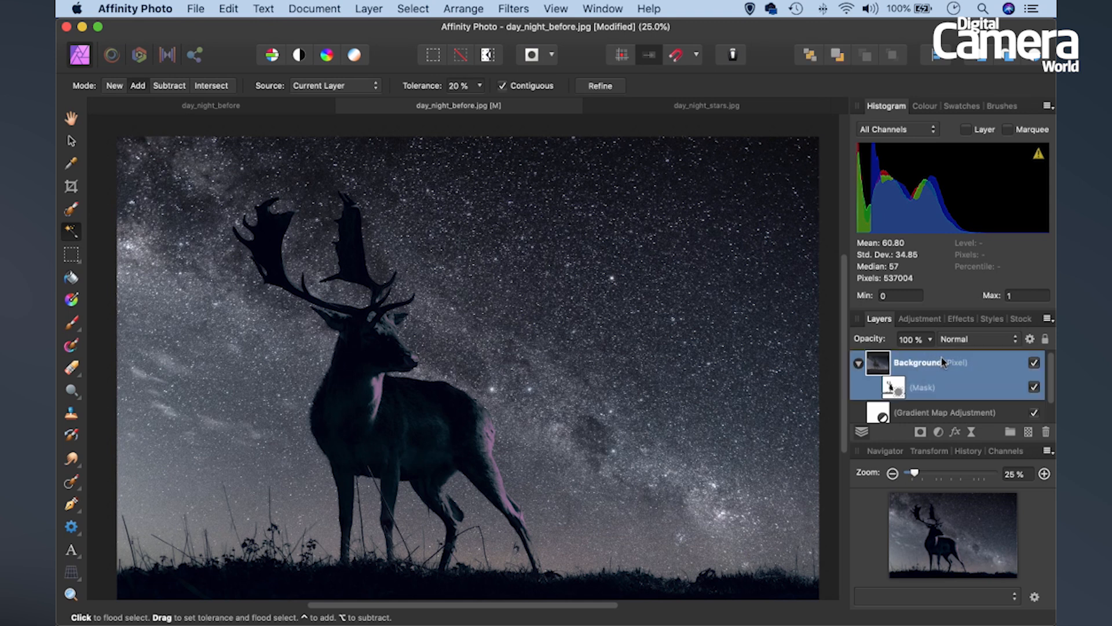
pyautogui.click(991, 343)
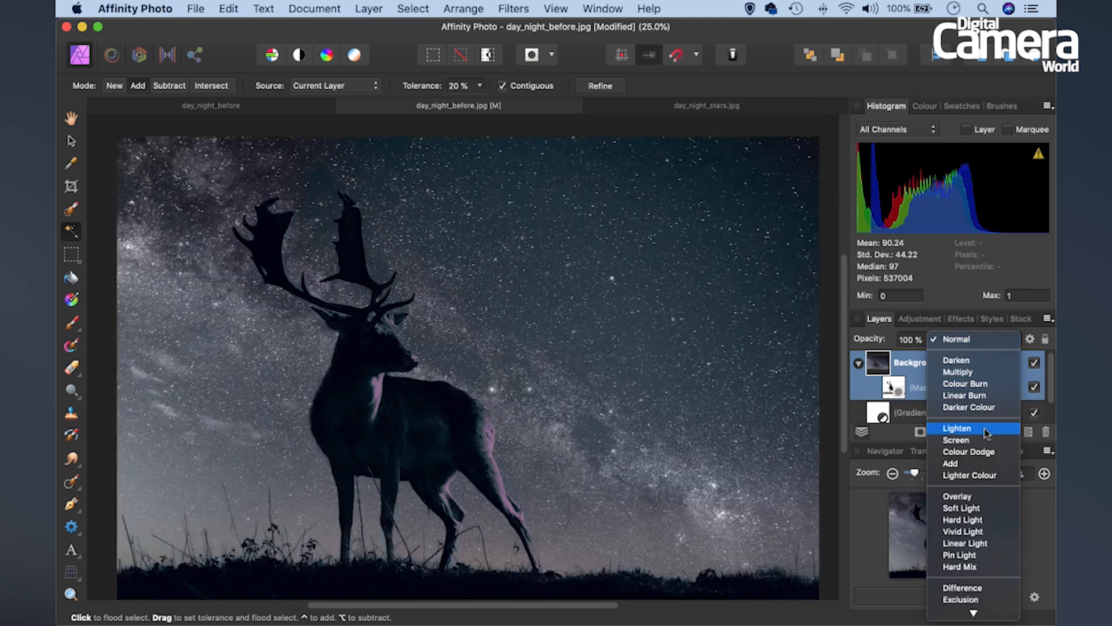
pyautogui.click(985, 428)
pyautogui.click(930, 342)
pyautogui.moveTo(927, 357); pyautogui.dragTo(897, 358)
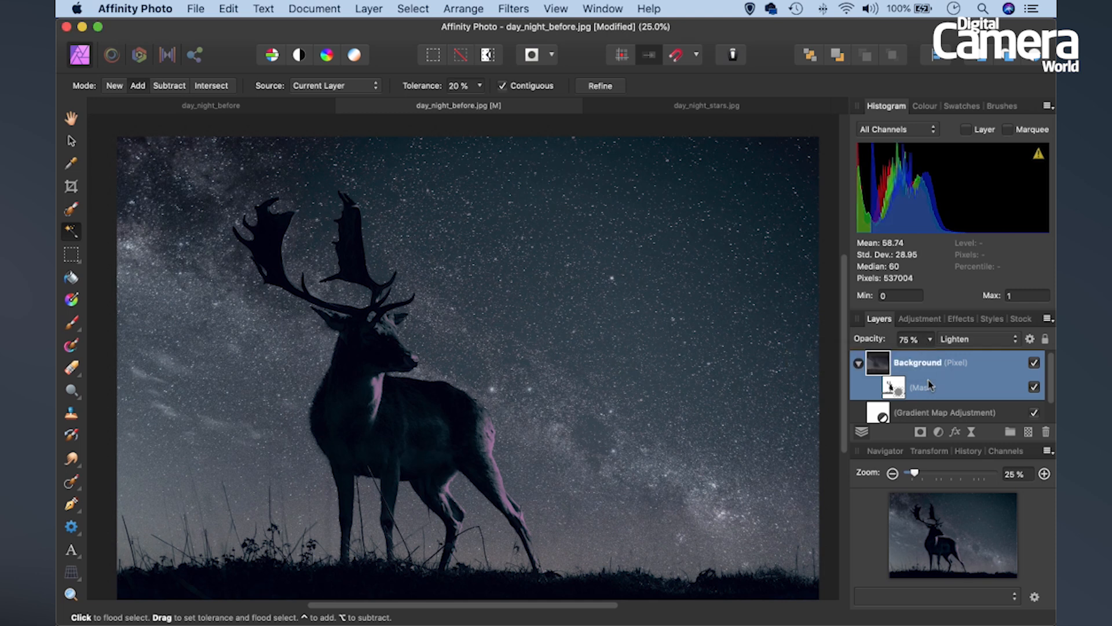
# Step: Add a Curves adjustment above the starry sky layer, lowering the white point to darken the image and placing two points along the Master curve
pyautogui.click(938, 433)
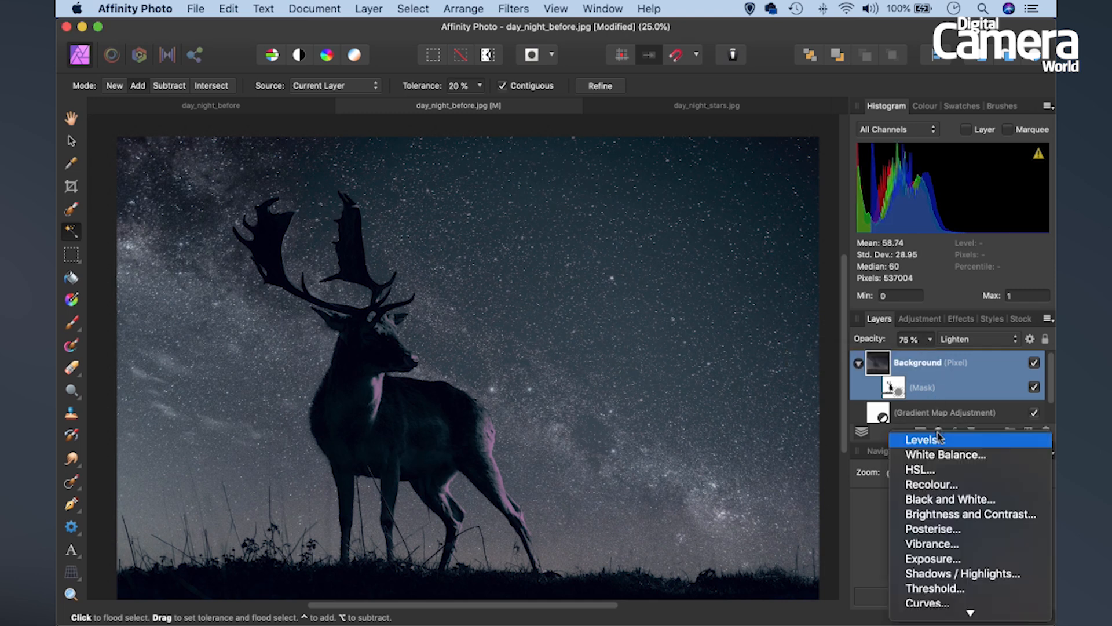
pyautogui.click(943, 603)
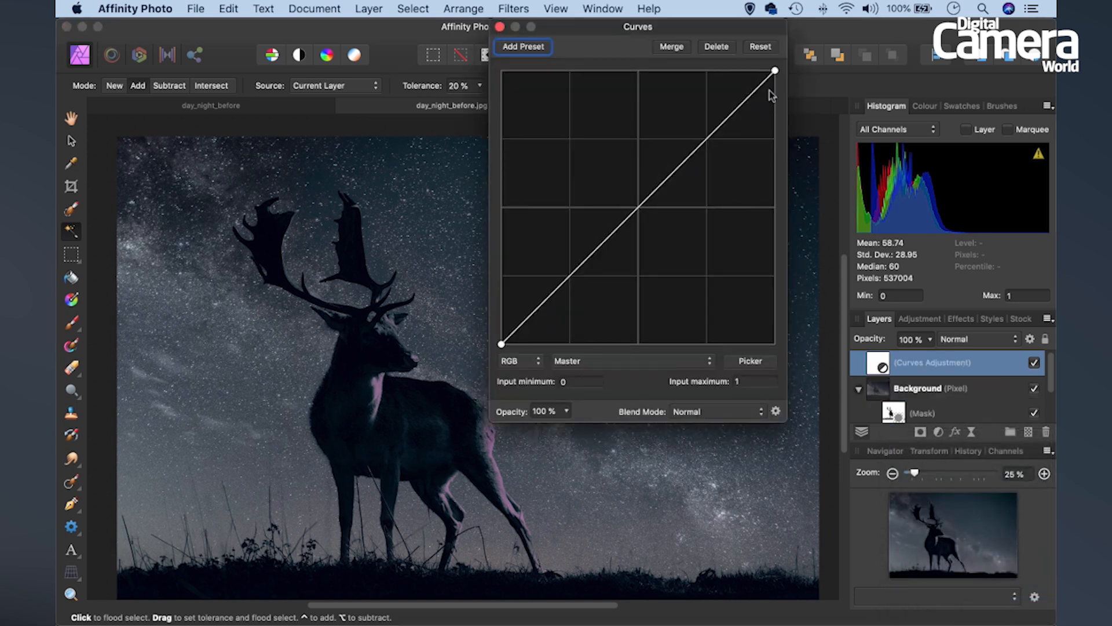
pyautogui.moveTo(775, 71); pyautogui.dragTo(791, 110)
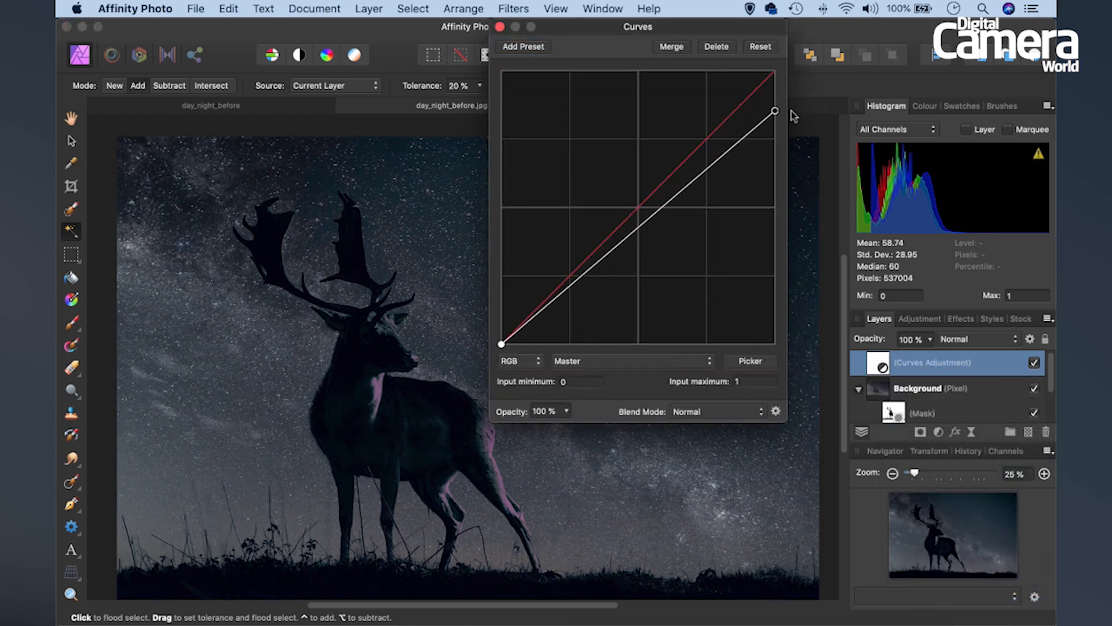
pyautogui.moveTo(657, 29); pyautogui.dragTo(871, 73)
pyautogui.click(893, 231)
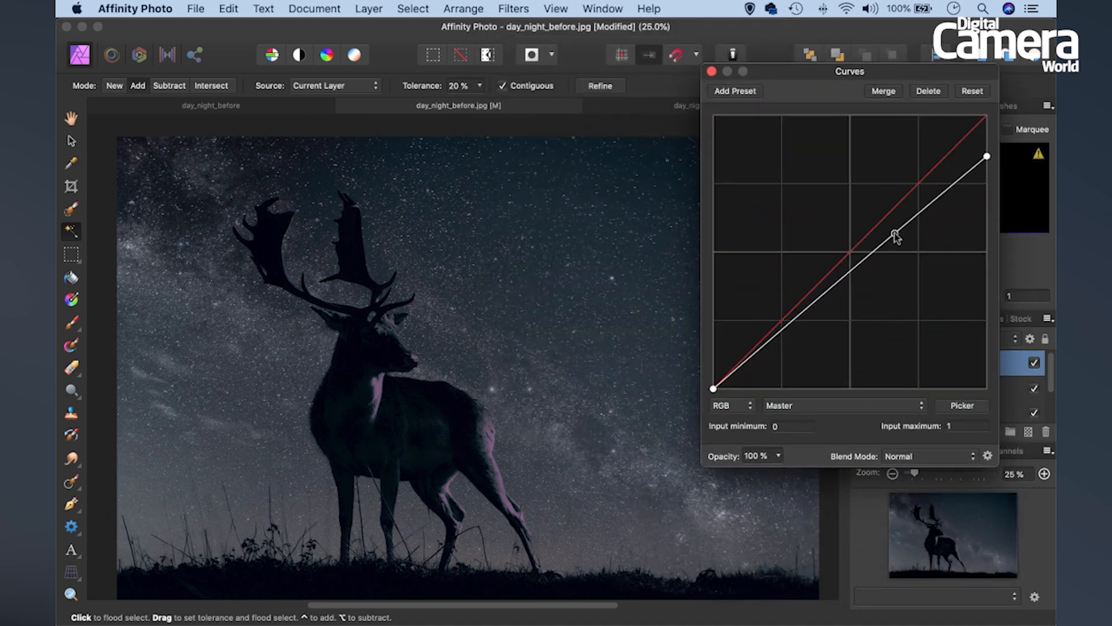
pyautogui.click(803, 314)
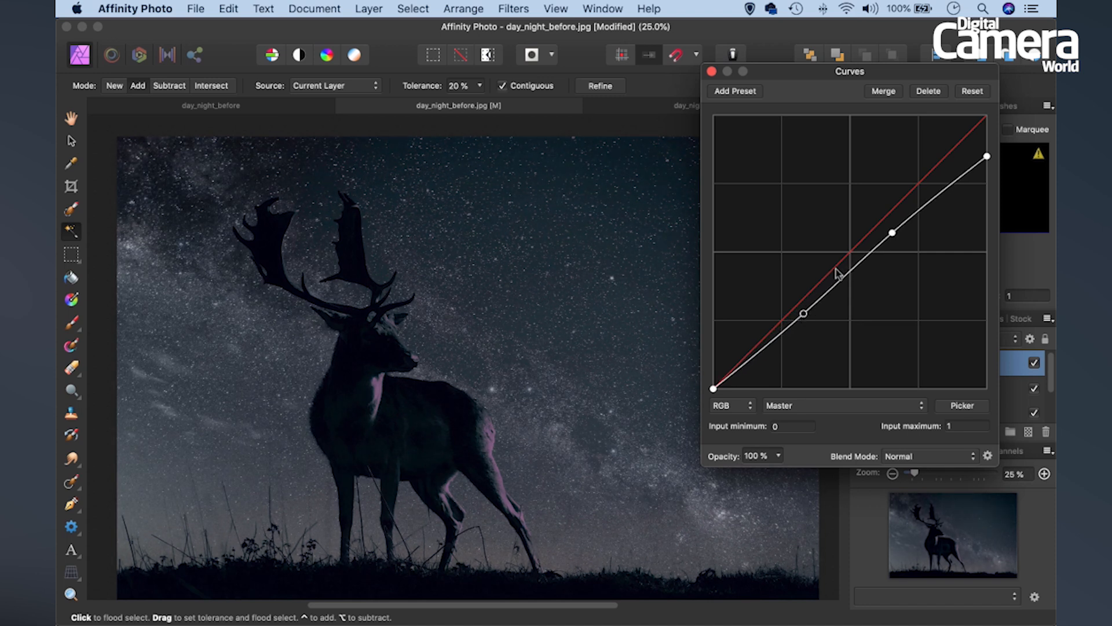
pyautogui.click(712, 71)
# Step: Compare before and after by toggling the Curves adjustment, then hiding all layers above the deer photo and showing them one by one
pyautogui.click(1034, 362)
pyautogui.click(1034, 363)
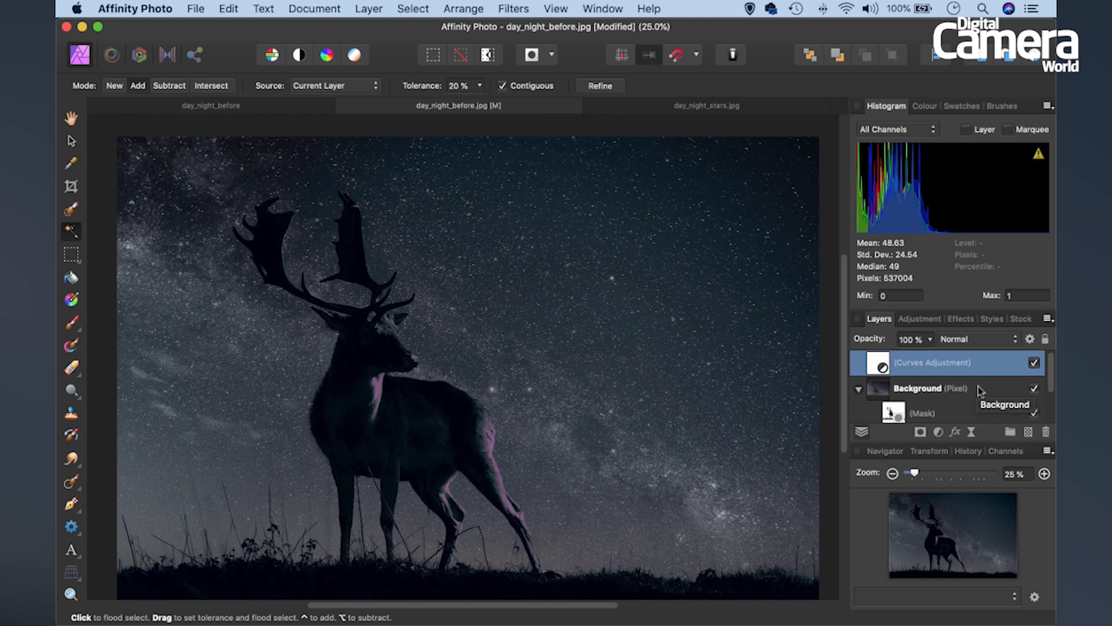
pyautogui.scroll(-3, 977, 386)
pyautogui.scroll(3, 1034, 387)
pyautogui.click(1033, 363)
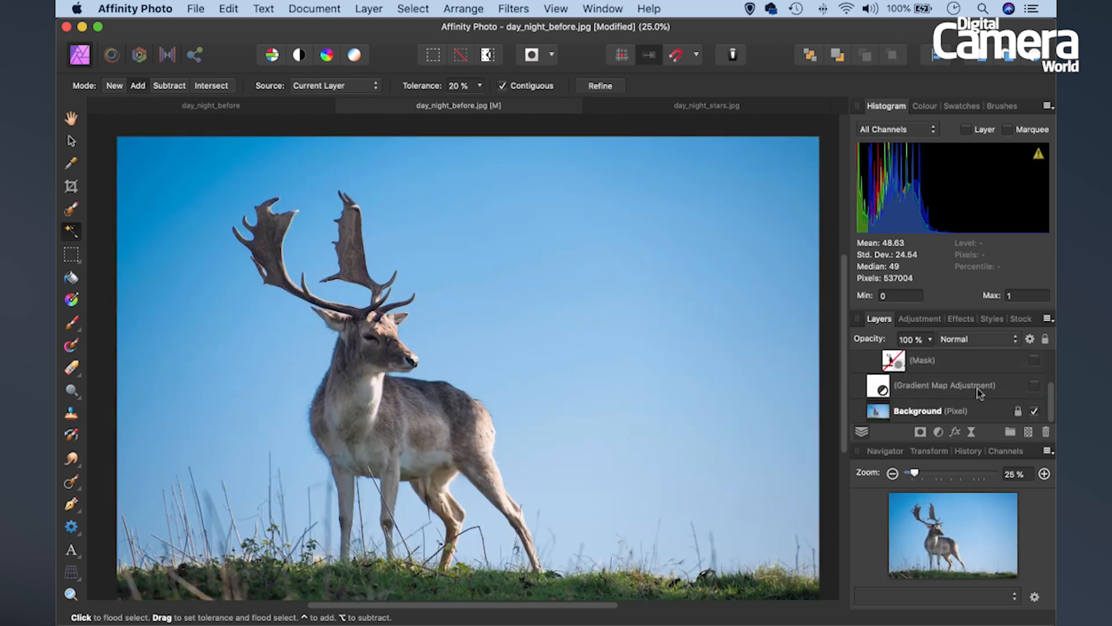
pyautogui.click(1034, 385)
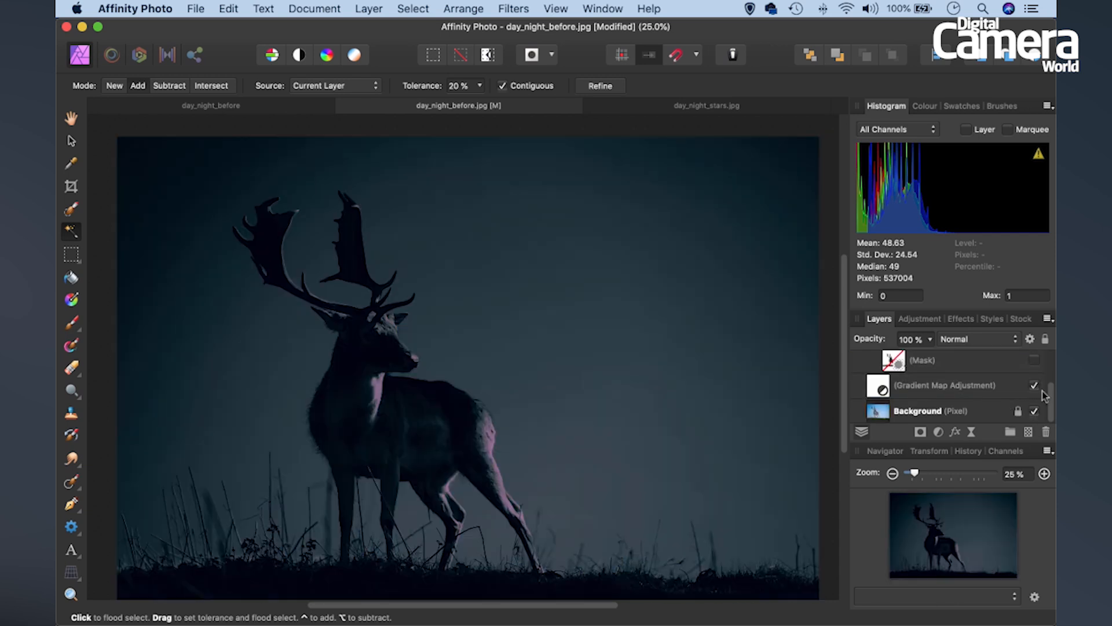
pyautogui.scroll(2, 1050, 400)
pyautogui.scroll(1, 1051, 399)
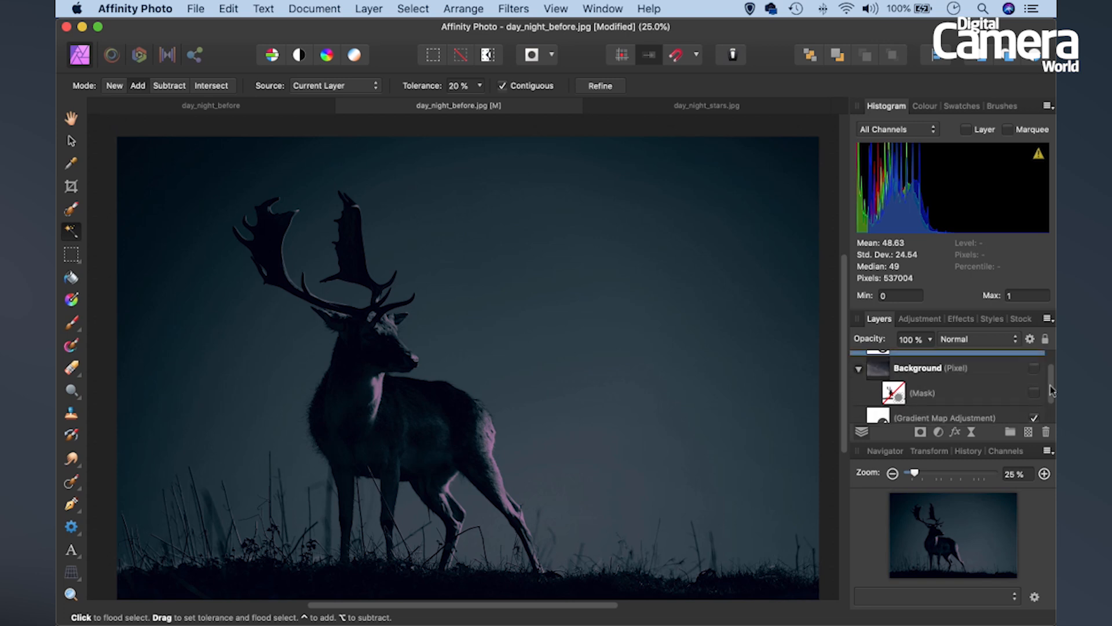
pyautogui.click(1035, 369)
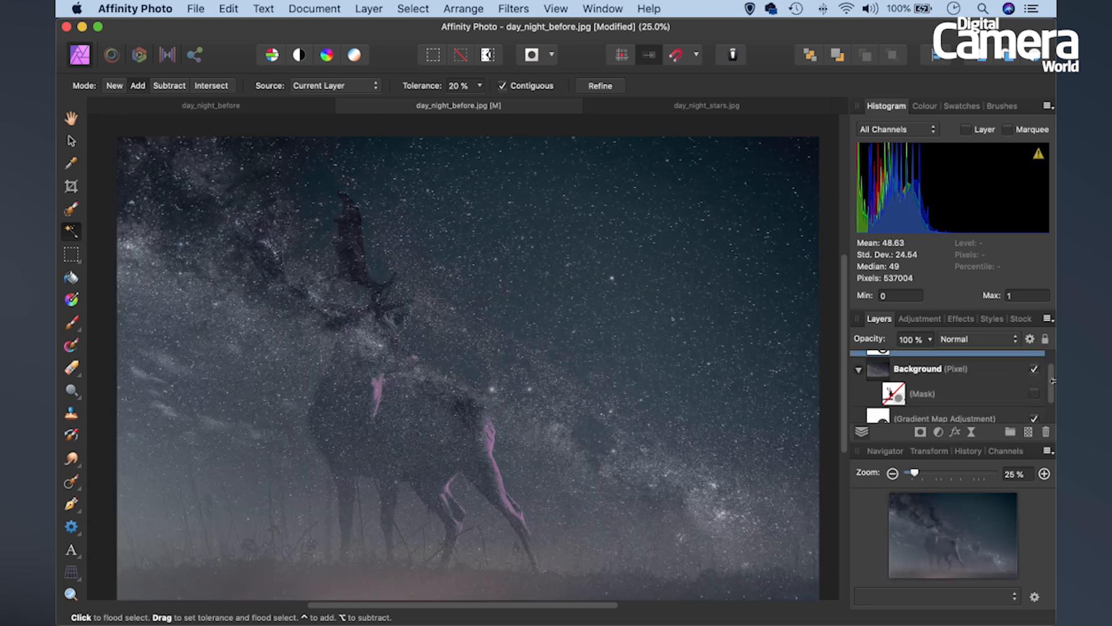
pyautogui.click(1034, 393)
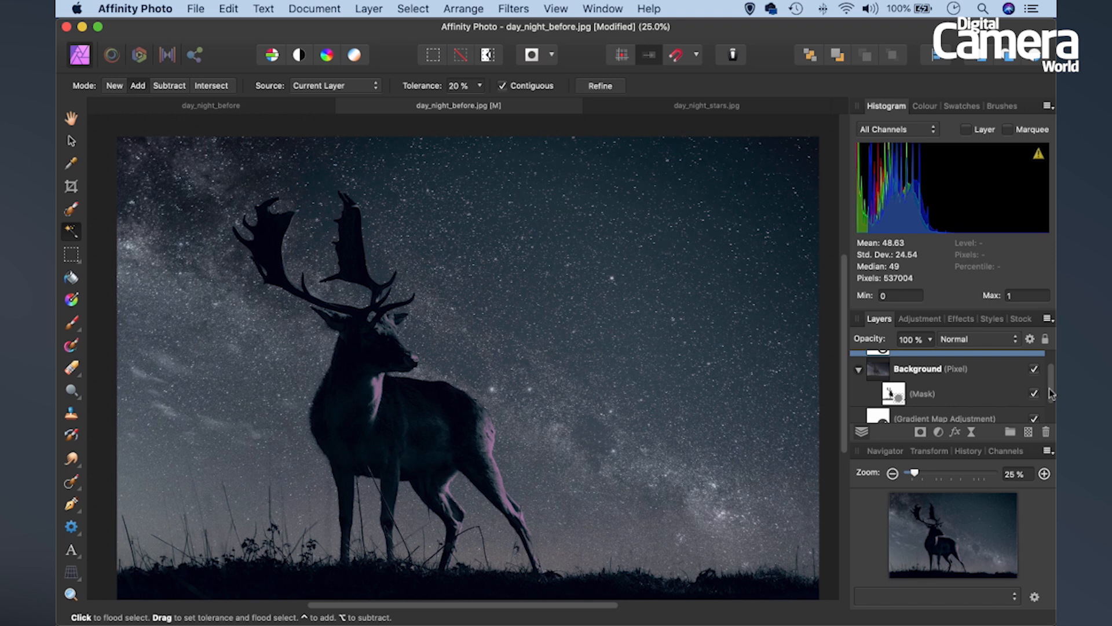
pyautogui.scroll(1, 1052, 382)
pyautogui.click(1034, 363)
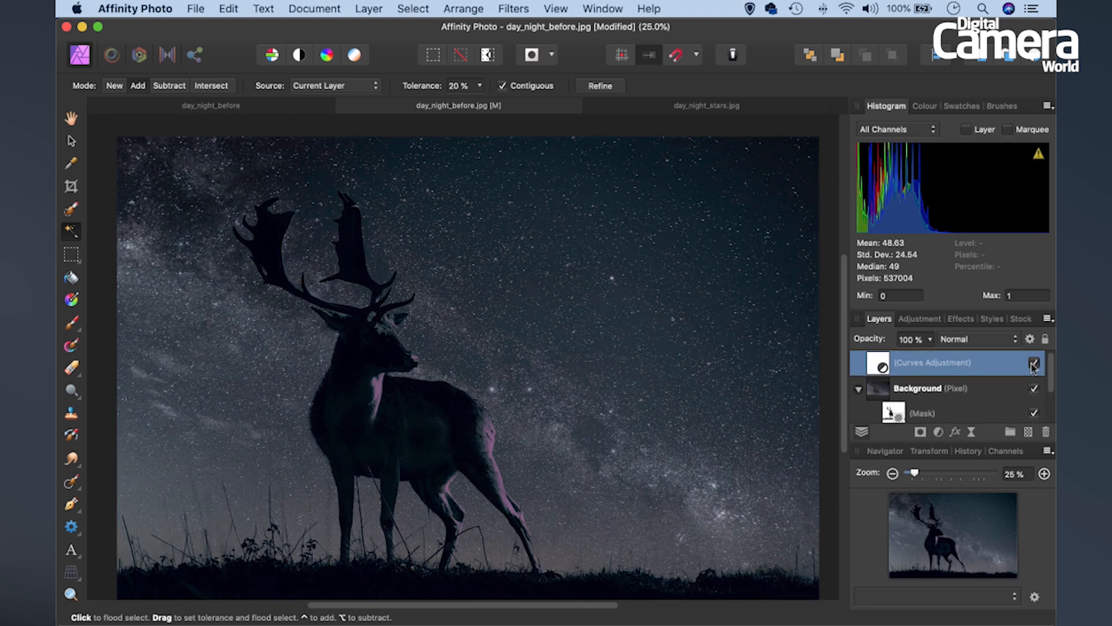